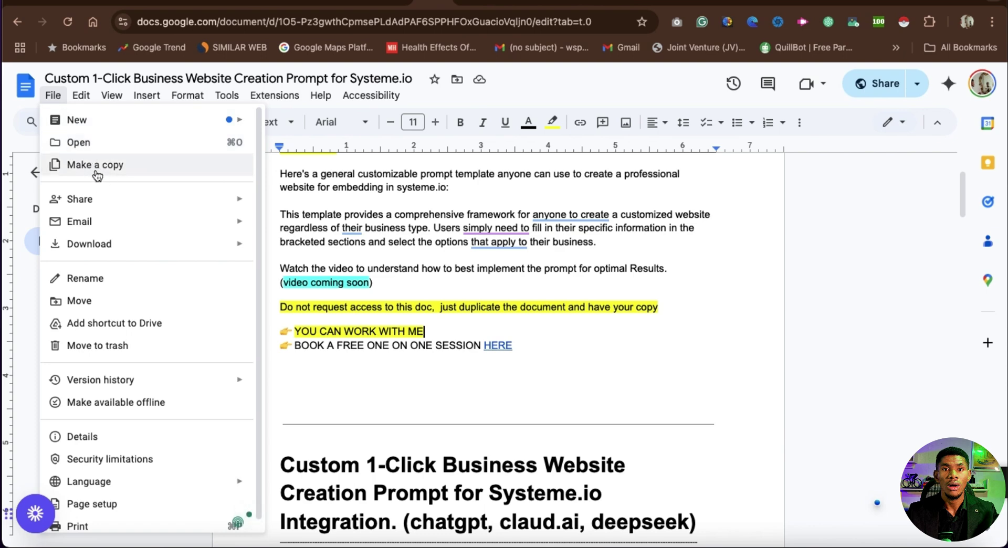
Review the template's usage instructions and the AI tools named in the prompt title
left_click(499, 323)
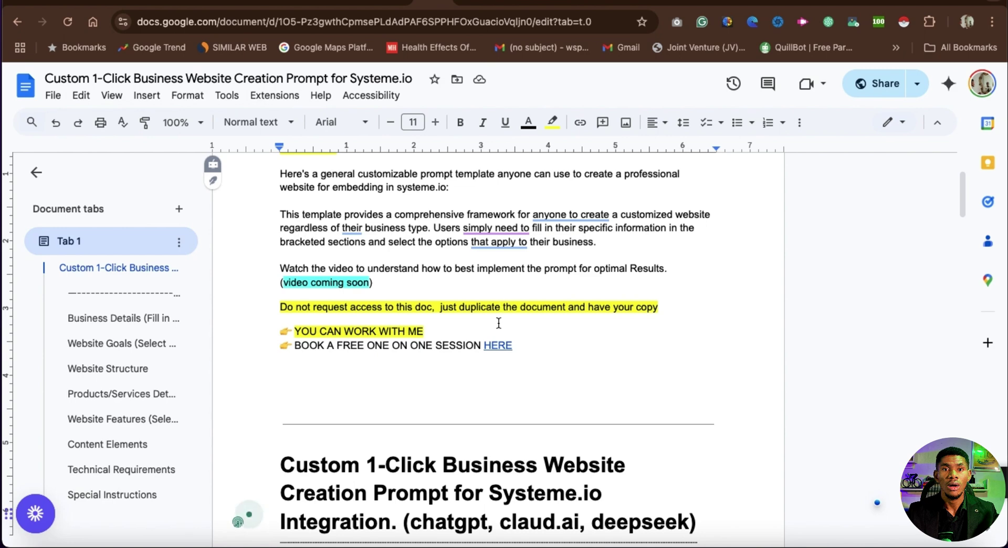
scroll(498, 326, "up", 1)
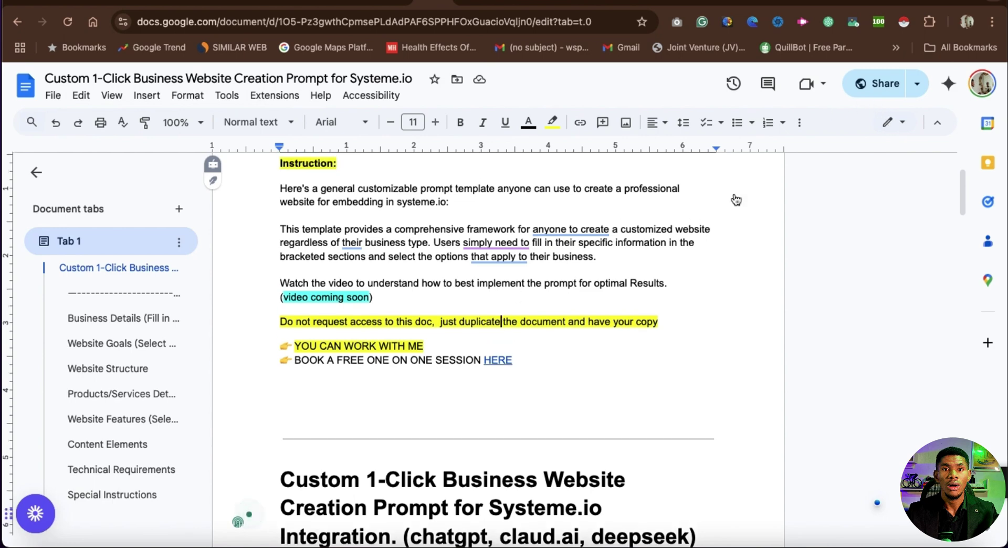
scroll(425, 429, "down", 1)
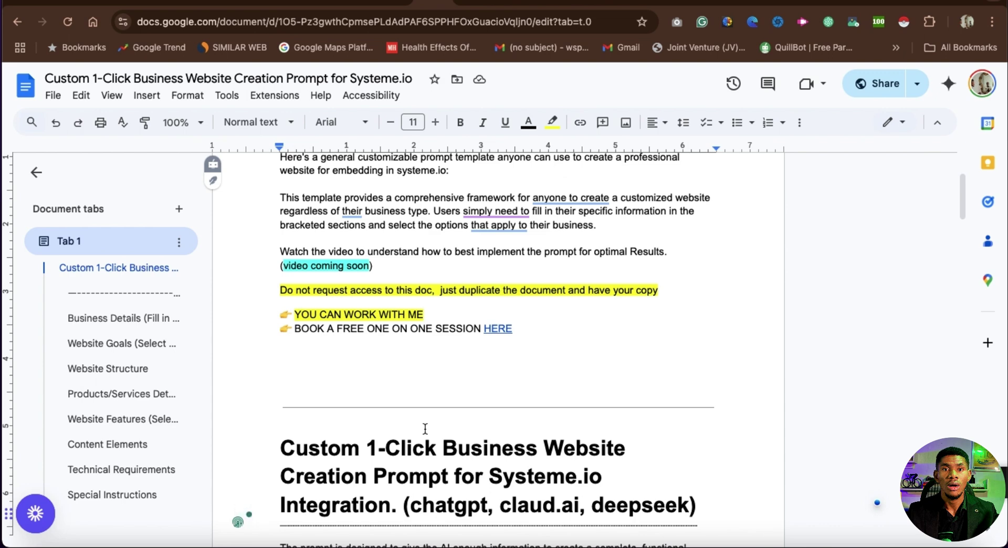
scroll(426, 429, "down", 5)
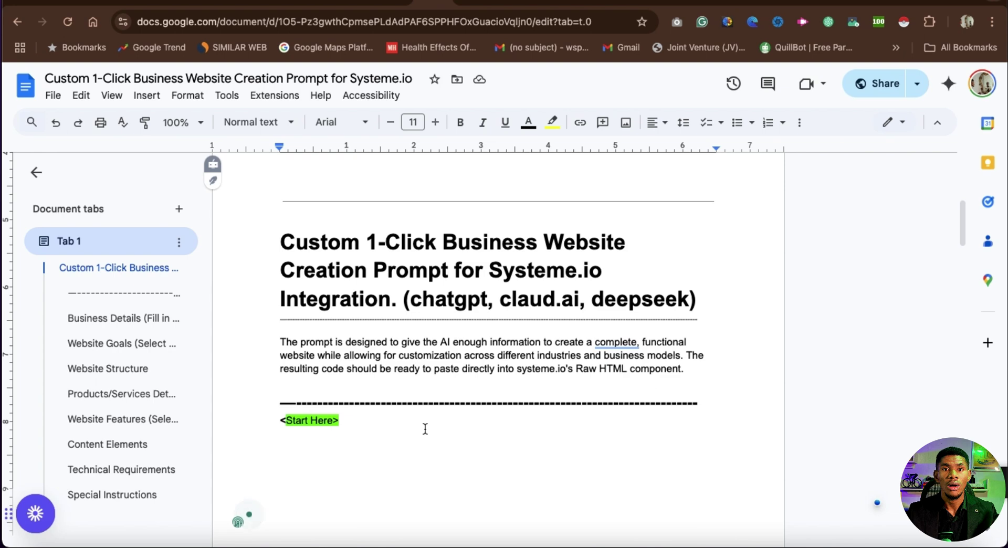
scroll(425, 429, "down", 2)
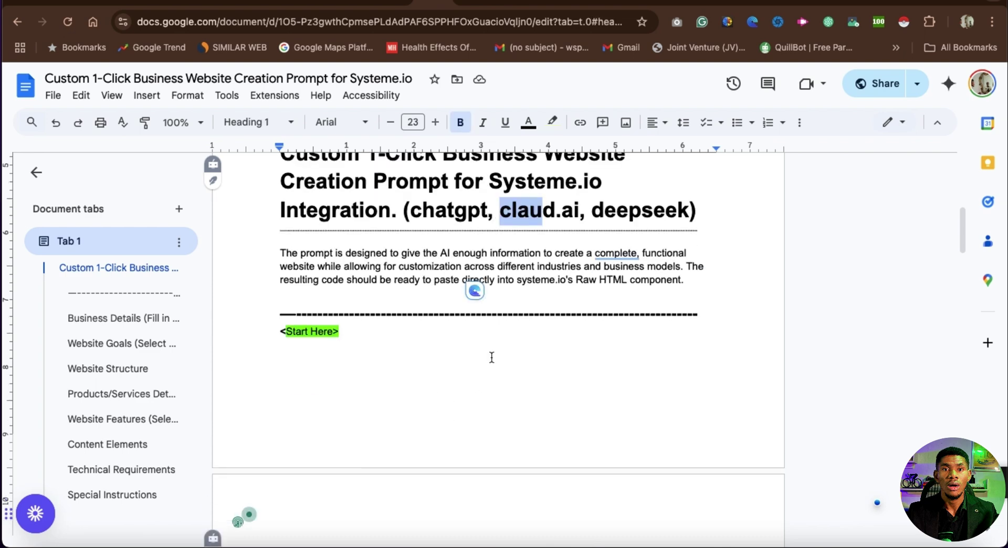
scroll(492, 357, "up", 1)
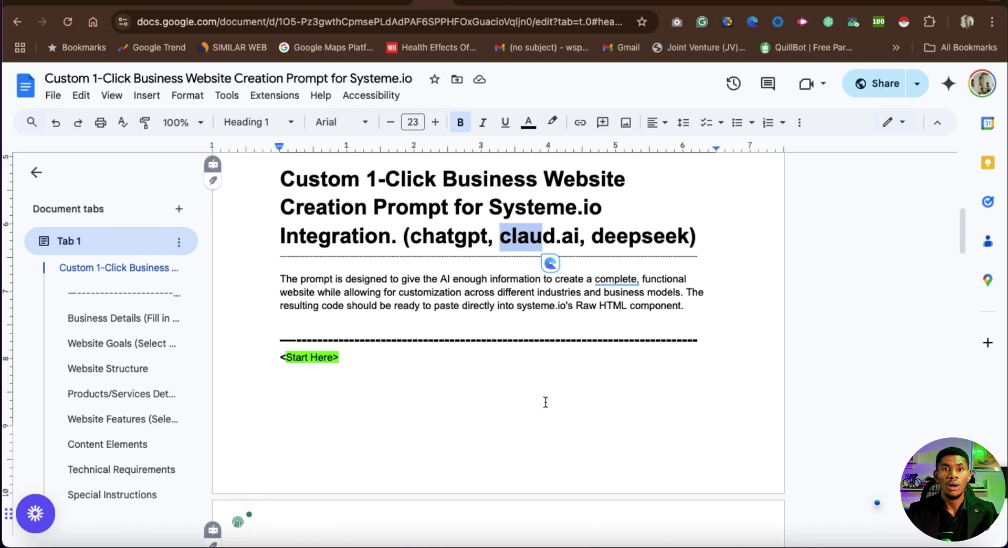
Read the introductory description of the prompt through to the Start Here marker
left_click_drag(450, 281, 543, 280)
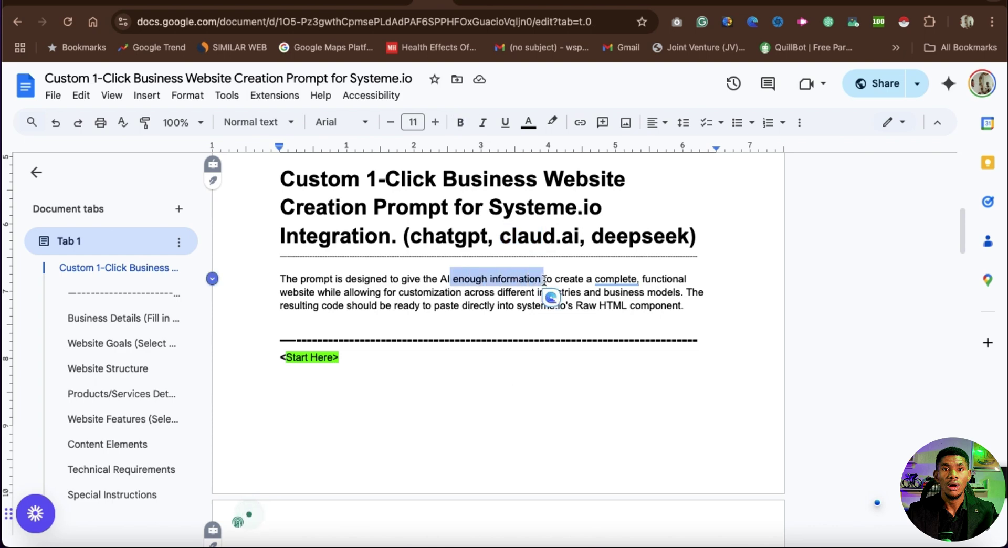
left_click_drag(643, 281, 665, 280)
scroll(471, 387, "down", 1)
double_click(515, 281)
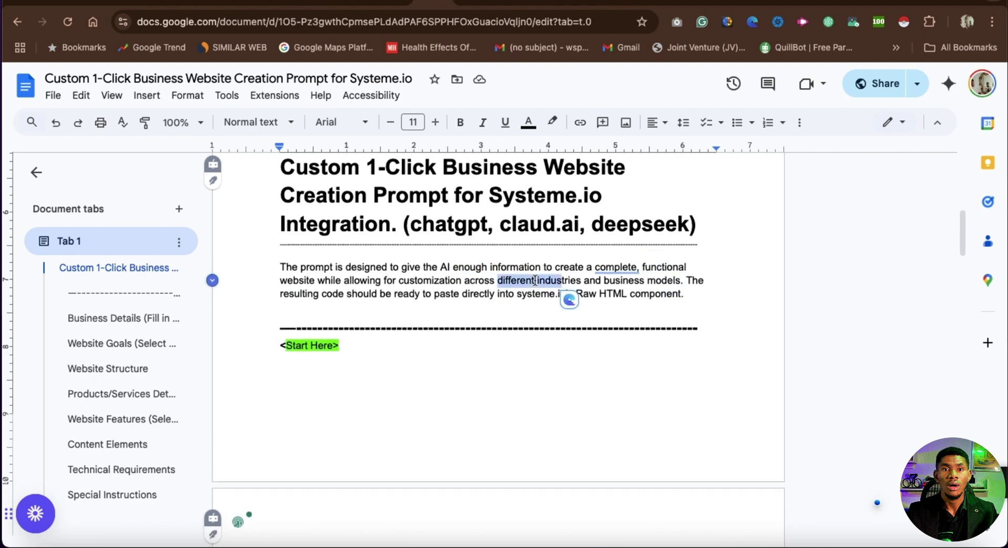
left_click(535, 281)
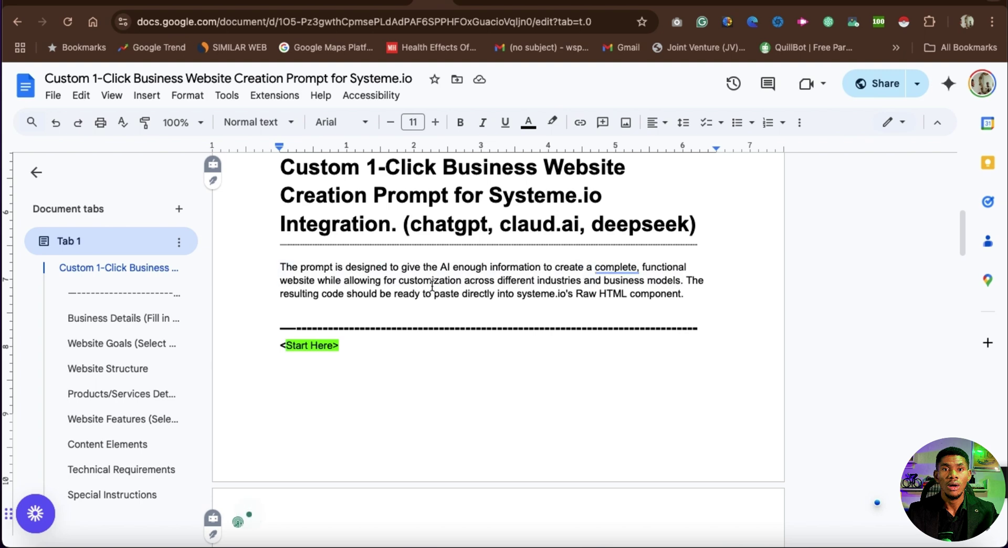
left_click_drag(281, 284, 326, 284)
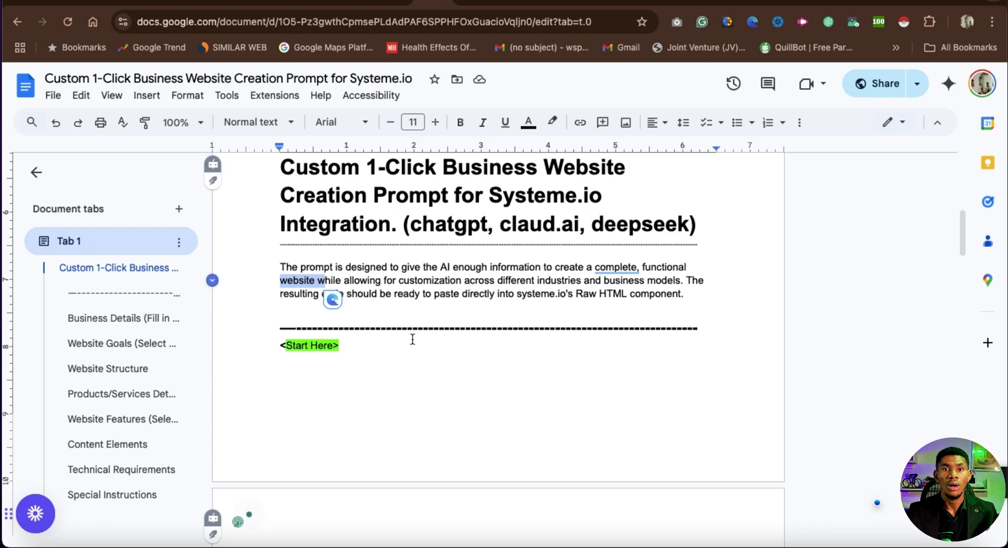
triple_click(359, 357)
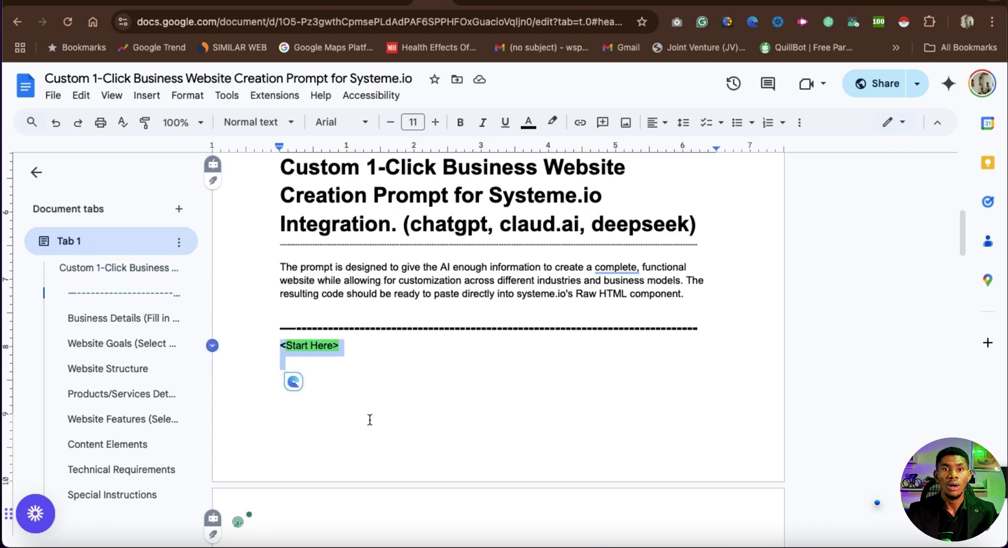
Go to the Business Details section and examine its business name and industry/niche placeholders
scroll(367, 397, "down", 3)
left_click(353, 400)
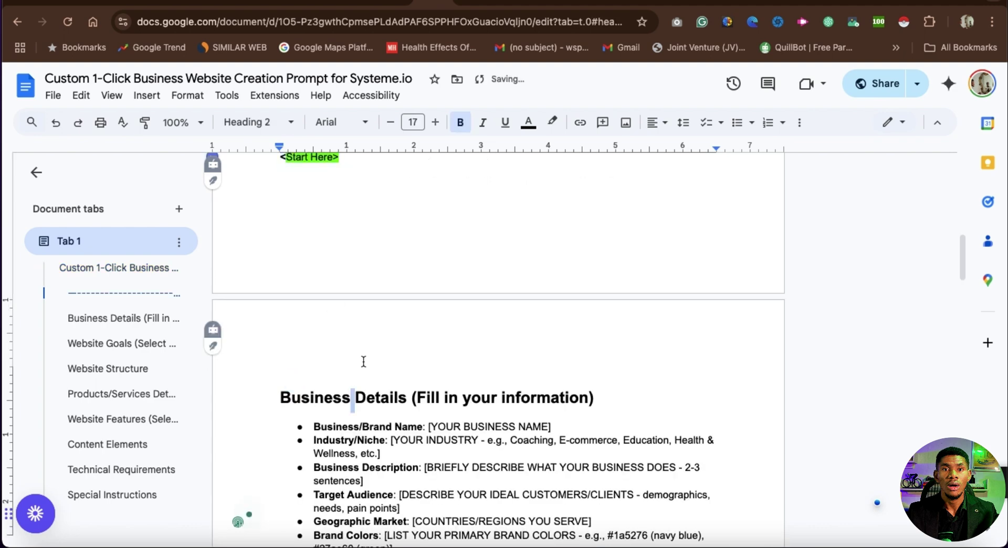
left_click(394, 249)
scroll(395, 249, "down", 3)
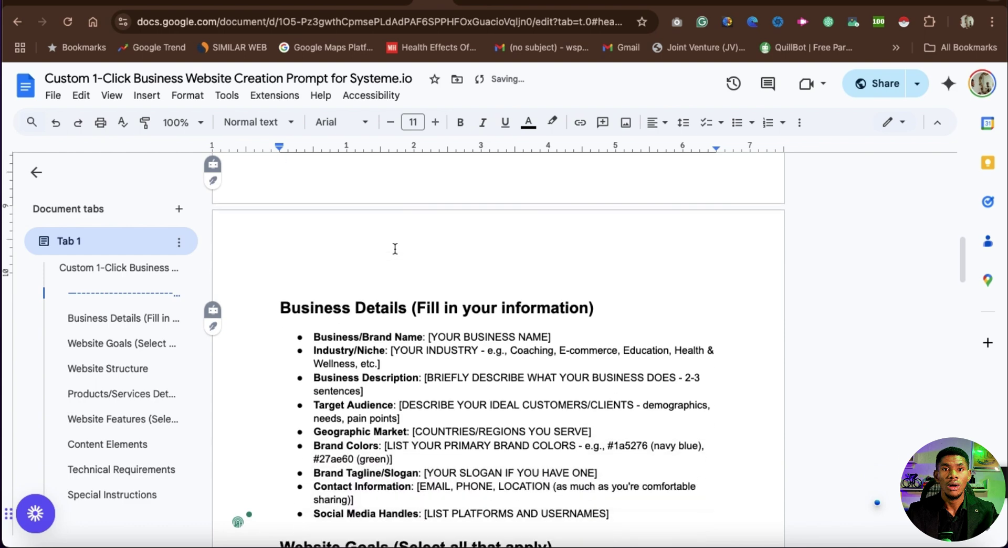
scroll(395, 249, "down", 2)
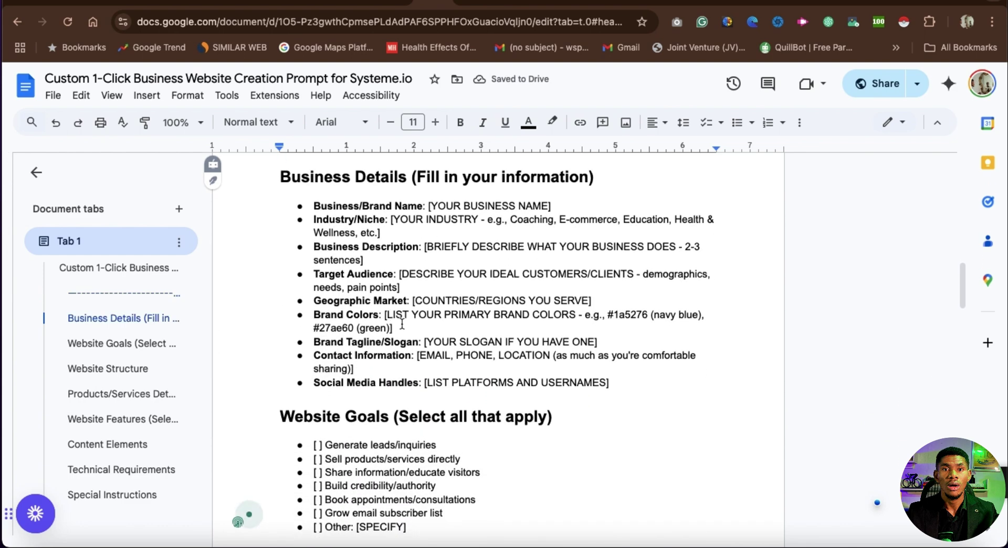
scroll(407, 304, "up", 1)
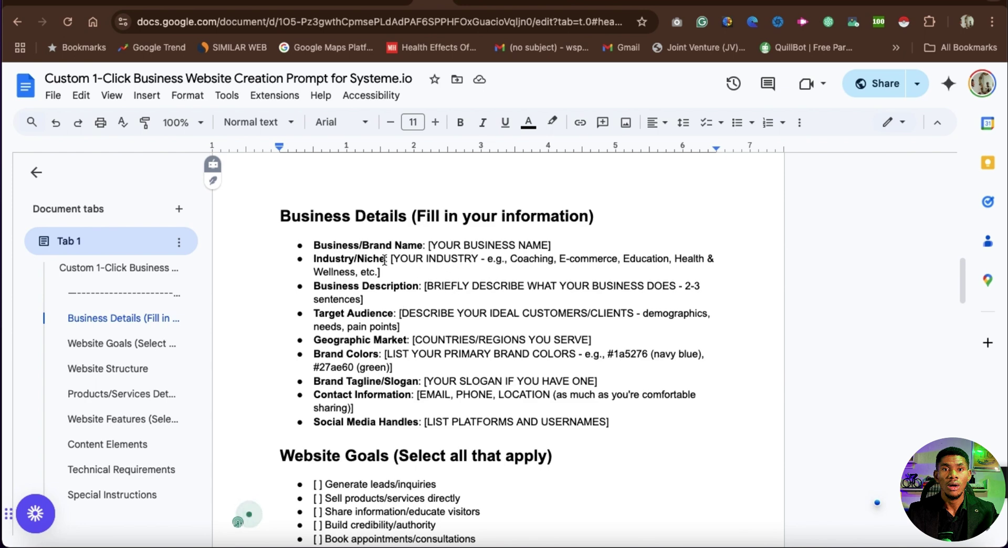
left_click_drag(281, 217, 609, 218)
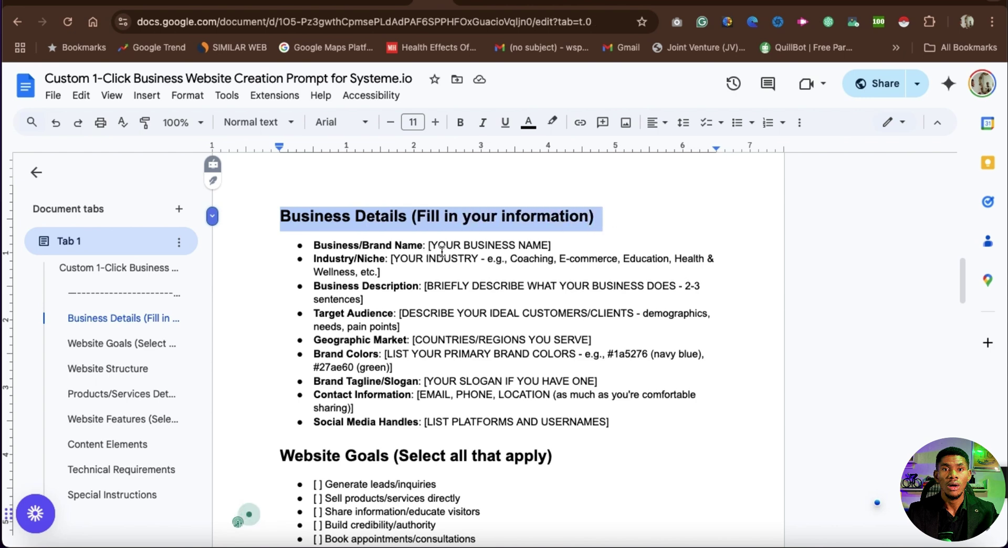
left_click_drag(431, 245, 541, 246)
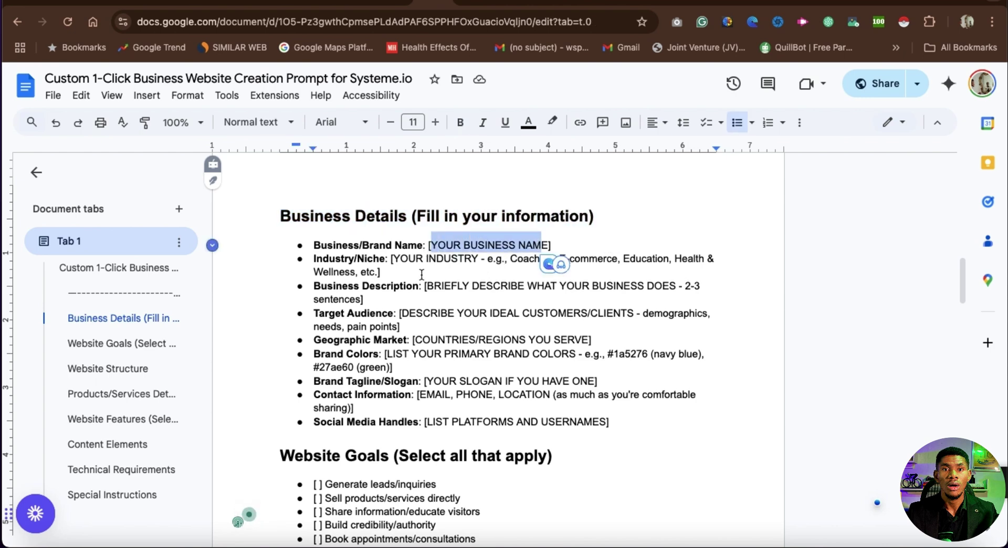
left_click_drag(400, 259, 534, 260)
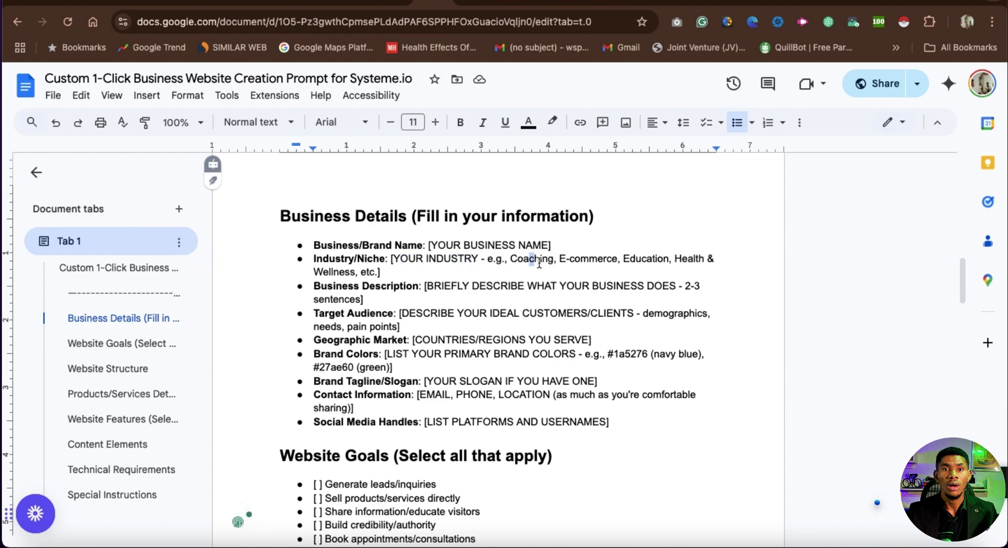
left_click_drag(635, 261, 664, 261)
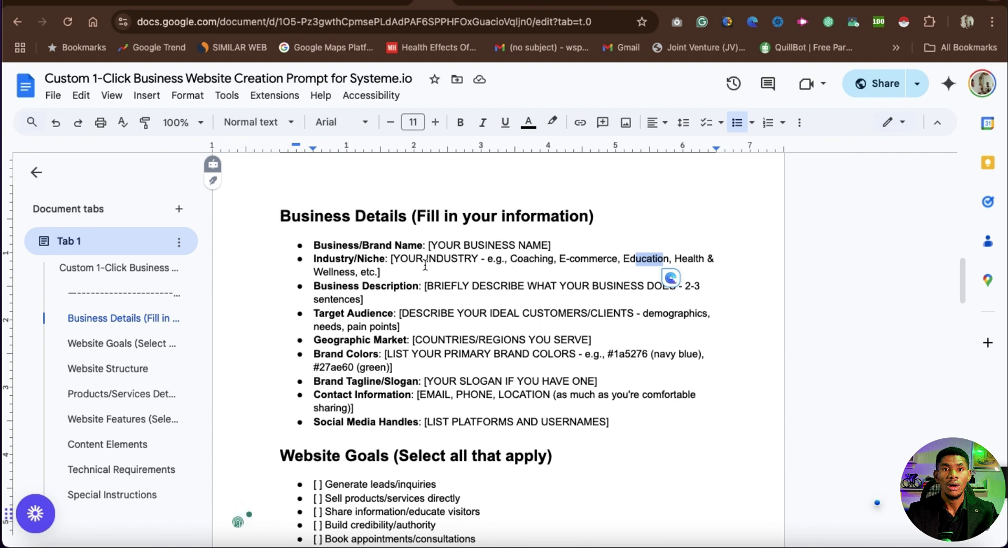
left_click_drag(408, 260, 472, 260)
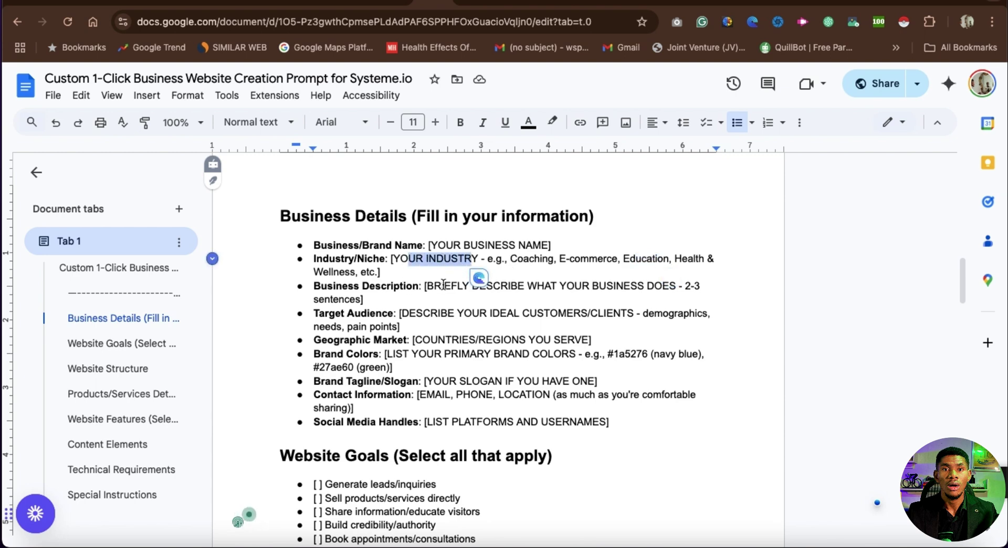
Examine what the Business Description and Target Audience placeholders ask for
left_click_drag(434, 286, 593, 297)
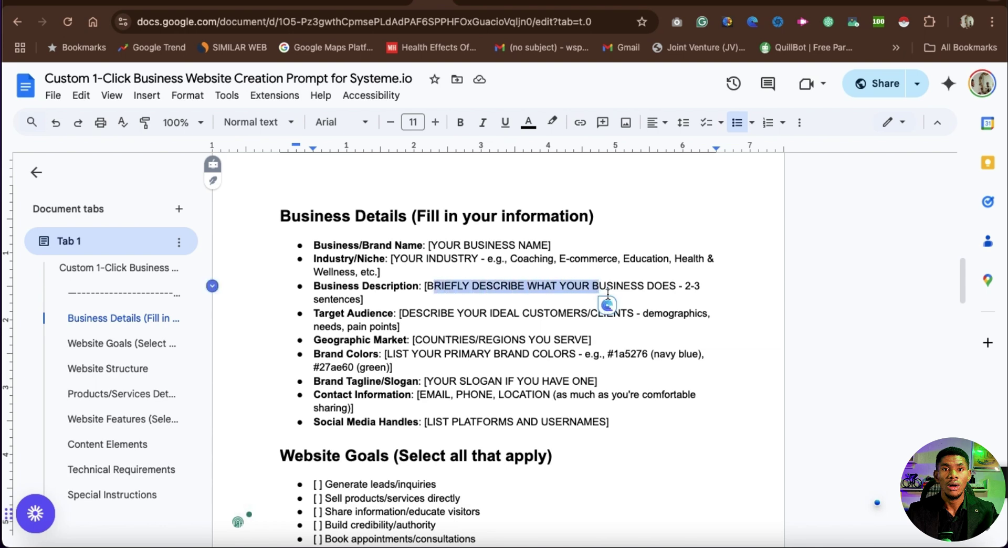
left_click(611, 286)
left_click(718, 282)
left_click_drag(684, 287, 708, 280)
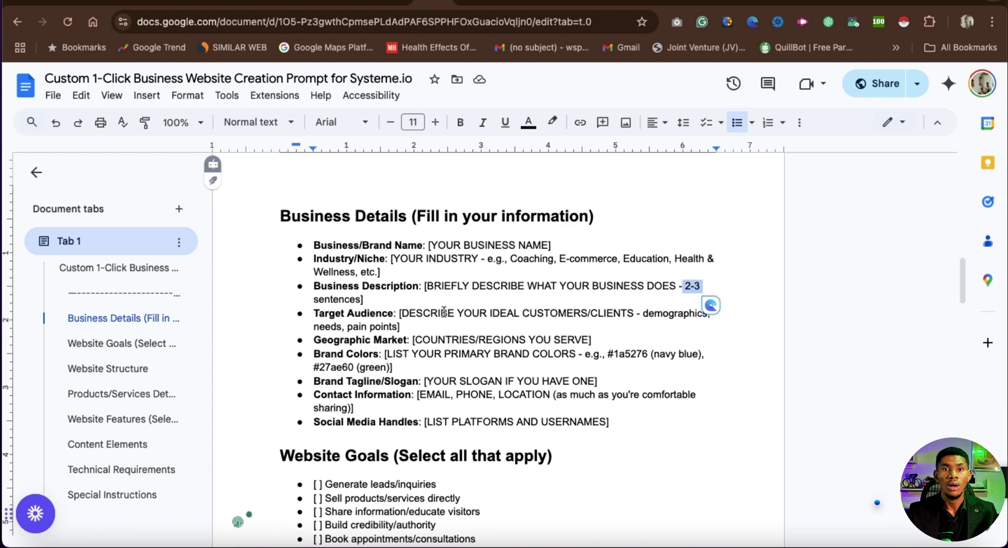
left_click_drag(410, 314, 634, 317)
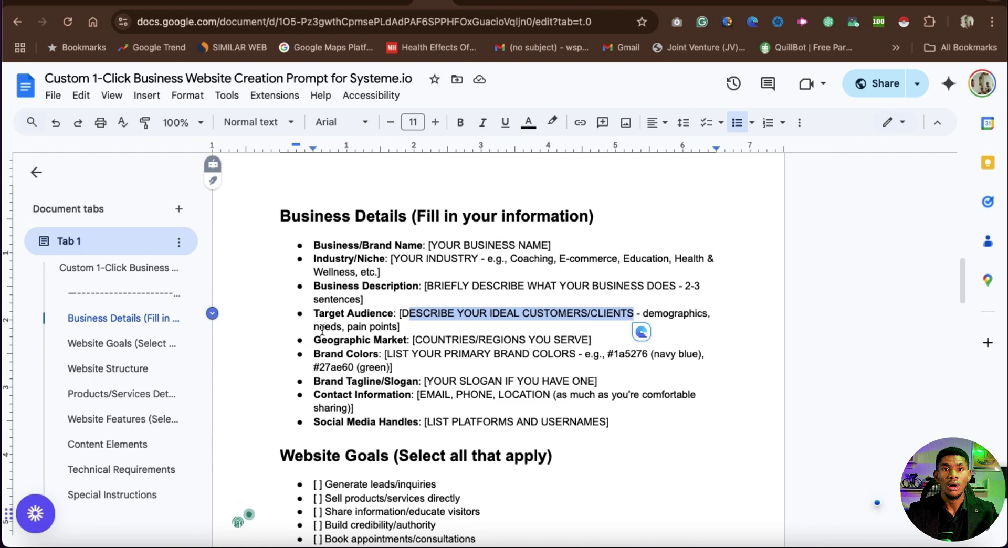
left_click_drag(314, 327, 626, 307)
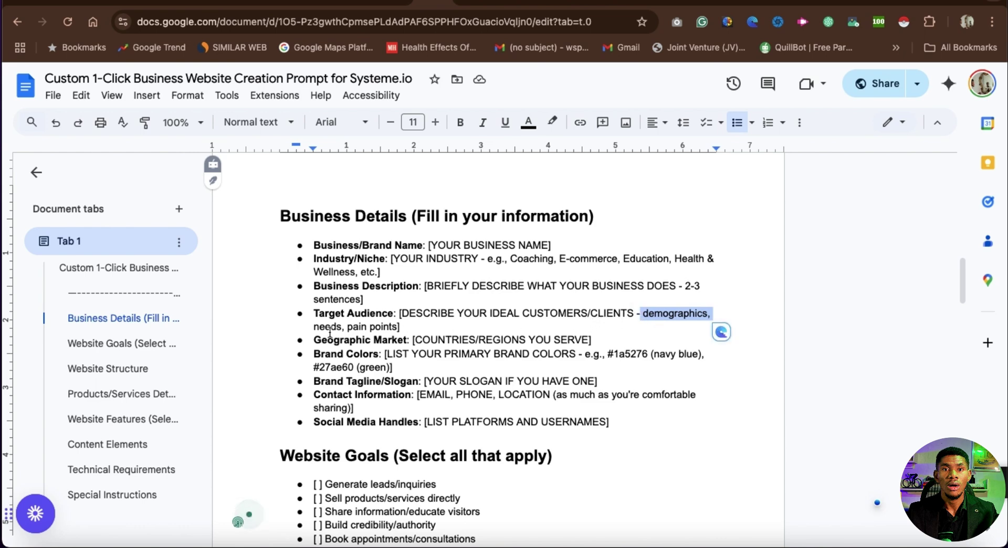
left_click_drag(316, 329, 346, 328)
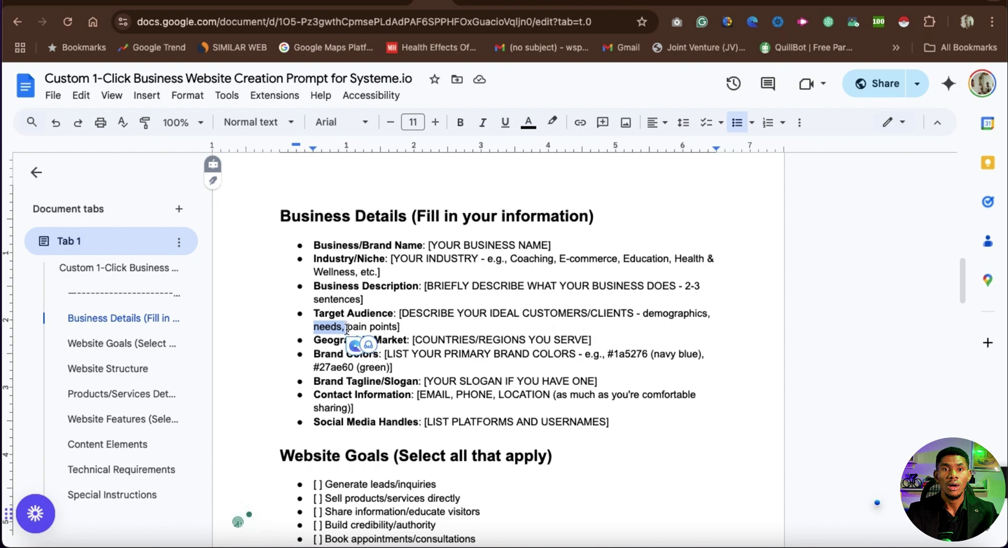
left_click(416, 315)
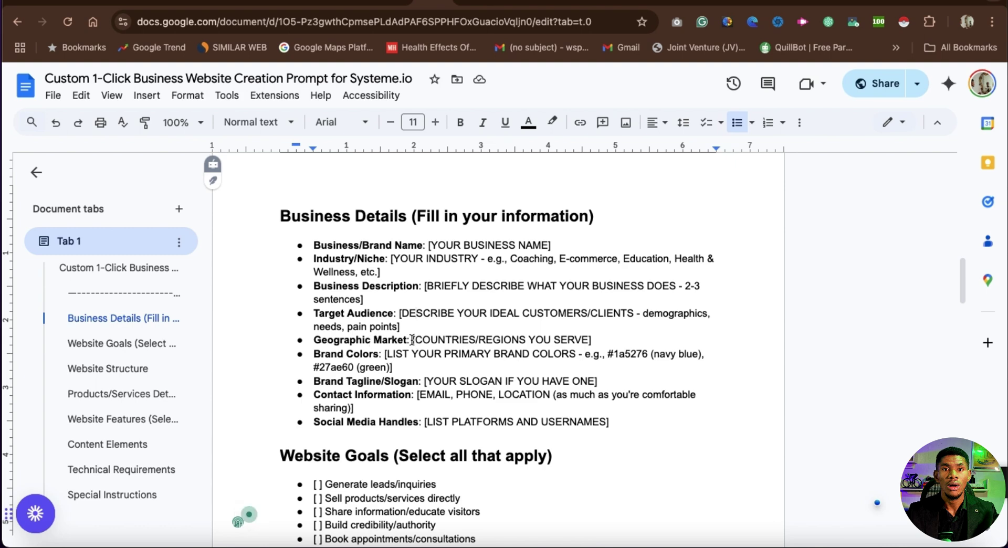
Examine the remaining Business Details placeholders, from Geographic Market and Brand Colors through to Social Media Handles
left_click_drag(417, 340, 587, 340)
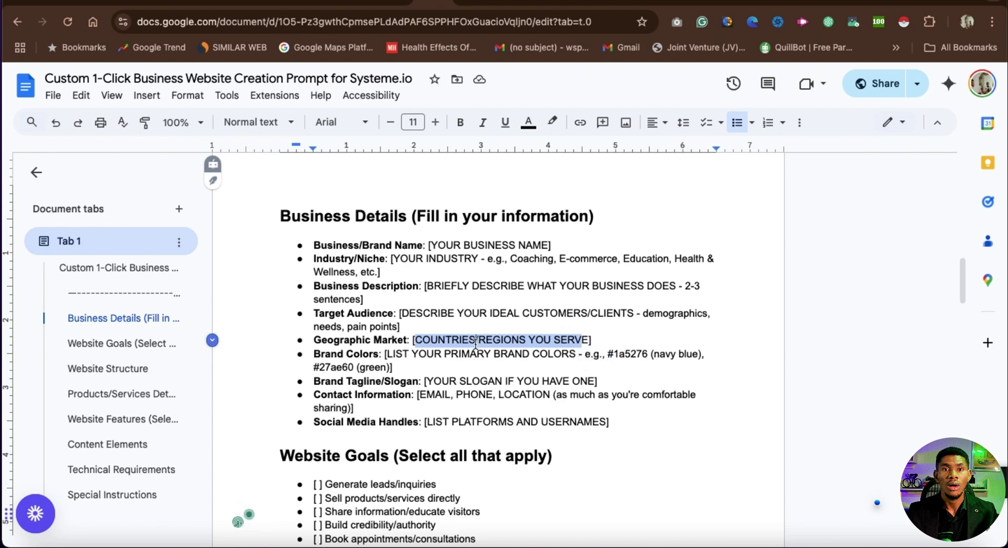
left_click_drag(651, 355, 687, 360)
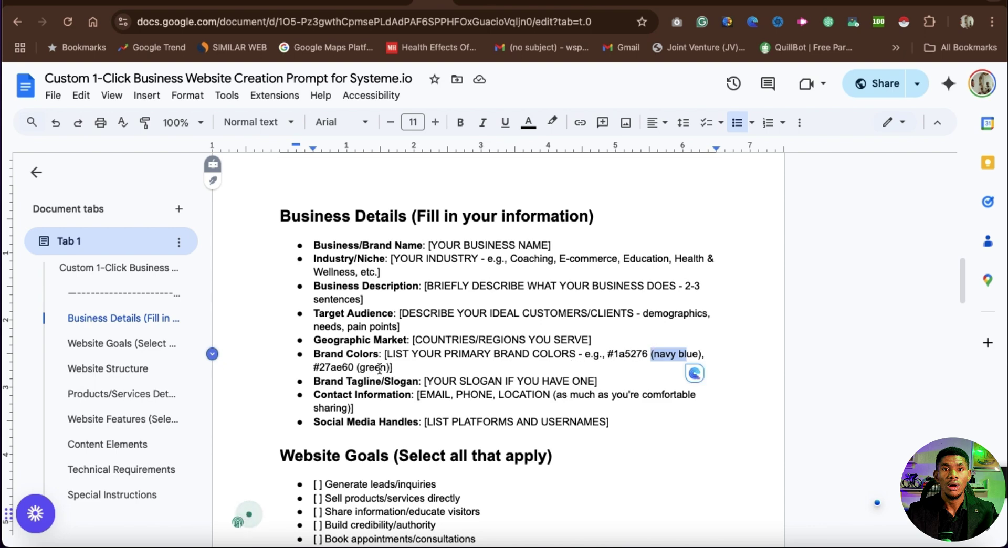
scroll(382, 386, "down", 1)
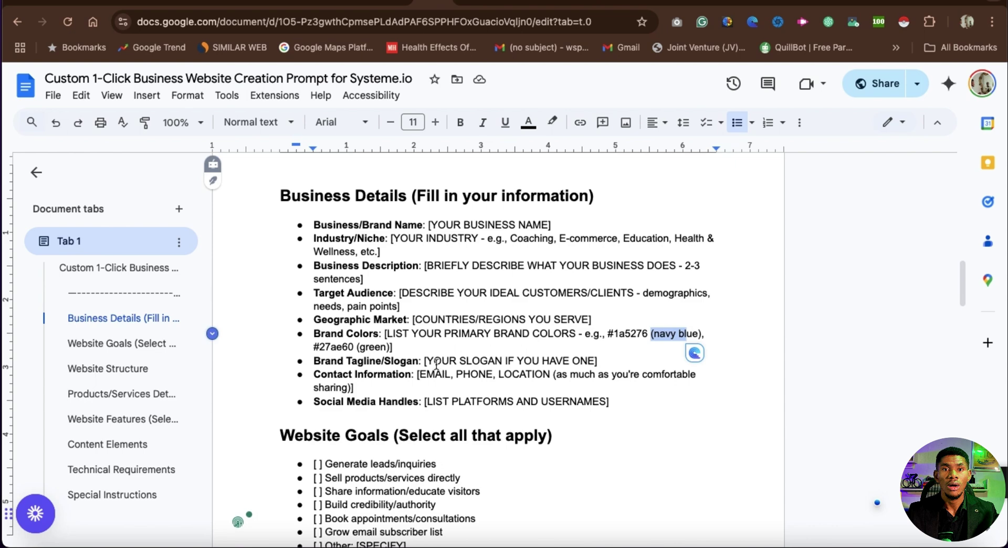
left_click_drag(433, 363, 563, 363)
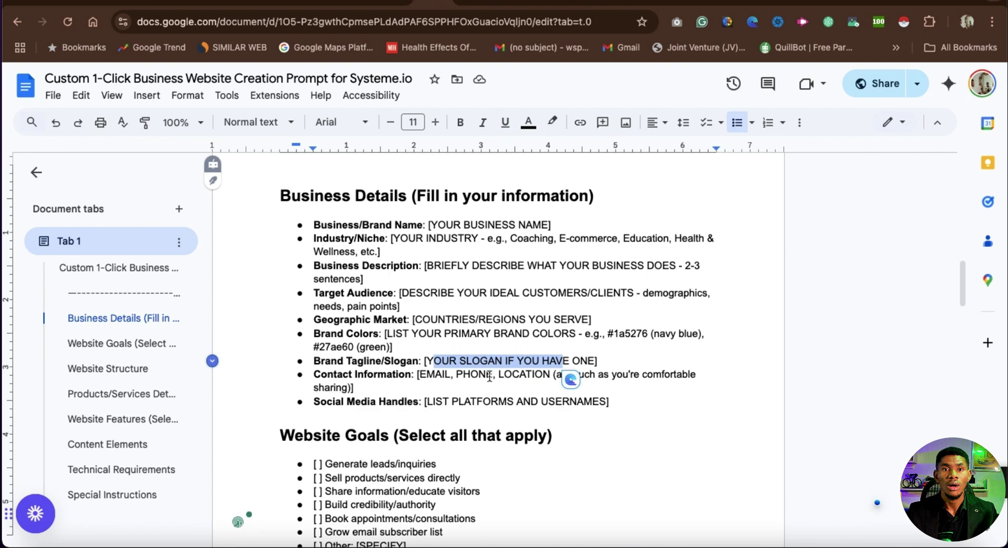
left_click_drag(420, 374, 451, 375)
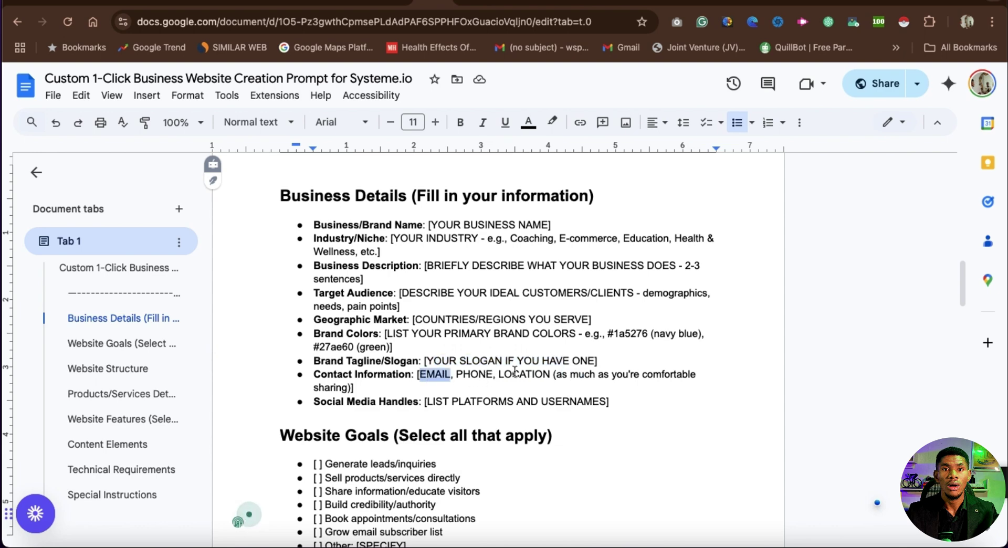
left_click_drag(515, 371, 542, 375)
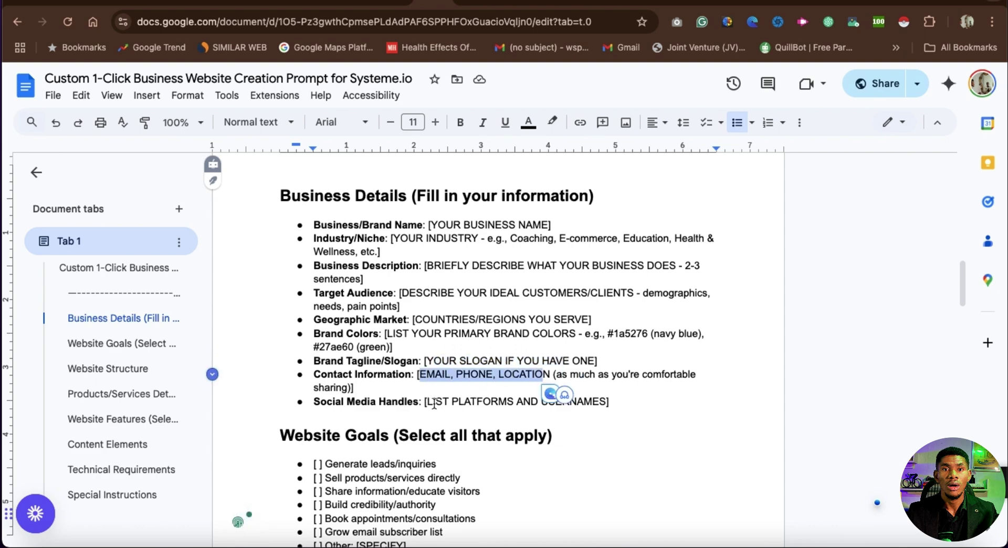
left_click_drag(433, 403, 544, 399)
Go to the Website Goals section and examine its selectable goals, including booking appointments or consultations
scroll(525, 399, "down", 5)
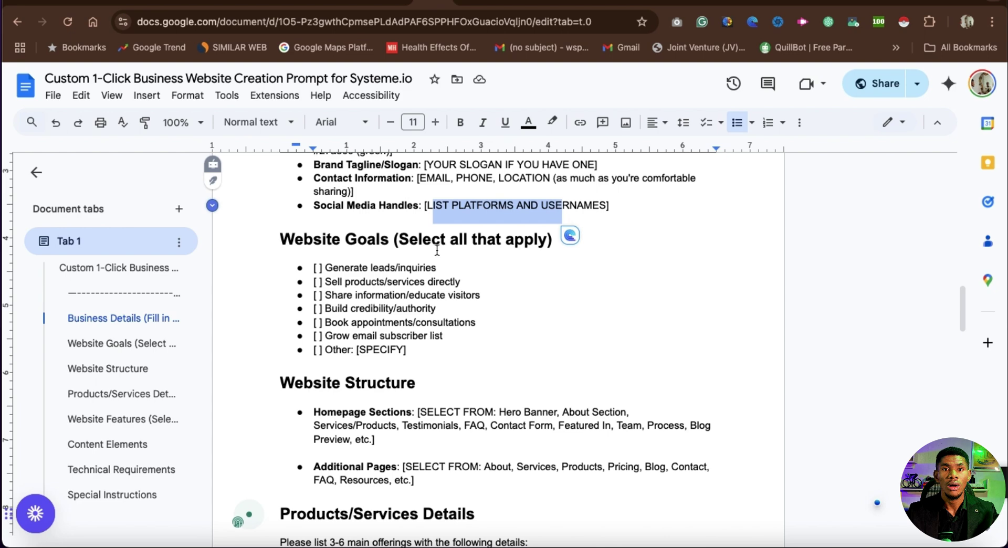
left_click_drag(437, 251, 442, 247)
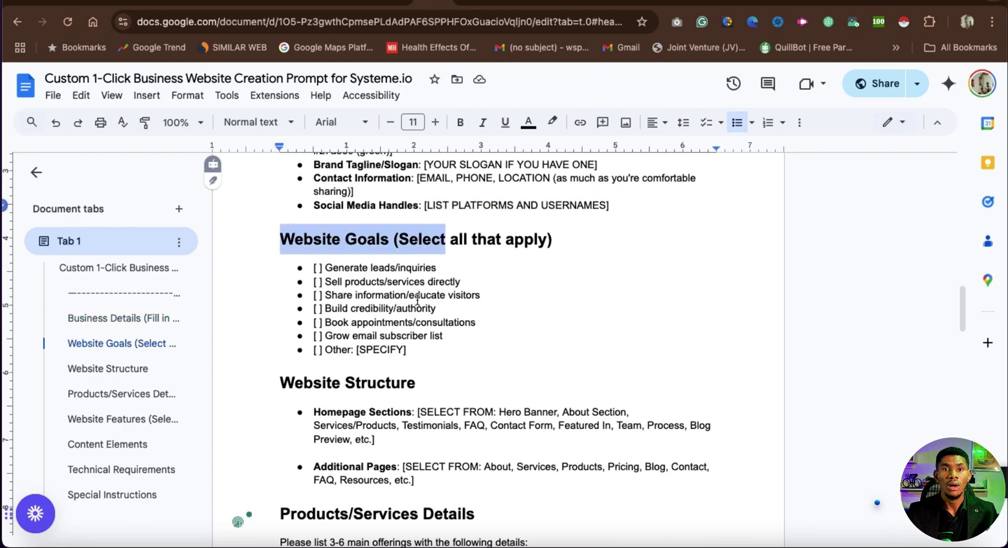
left_click(377, 270)
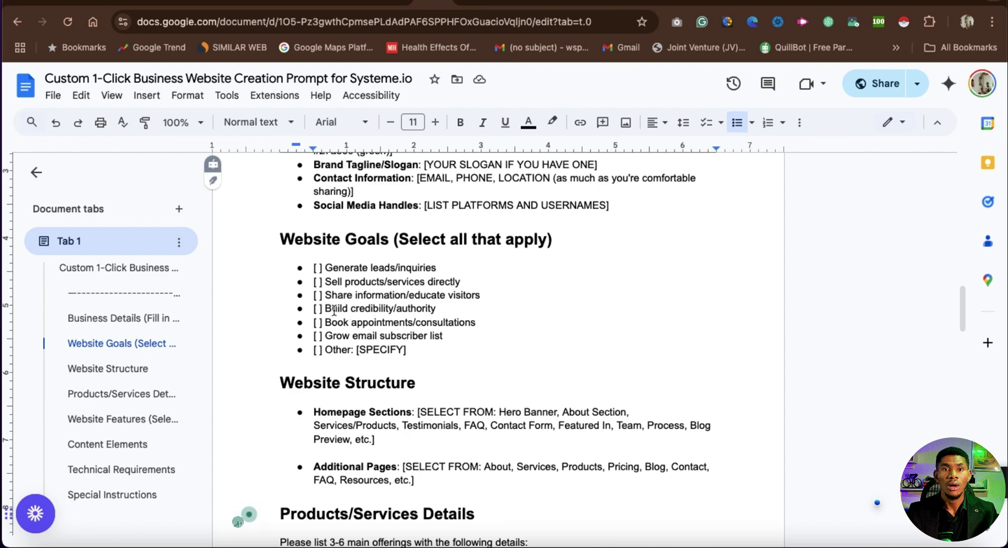
left_click_drag(330, 322, 428, 311)
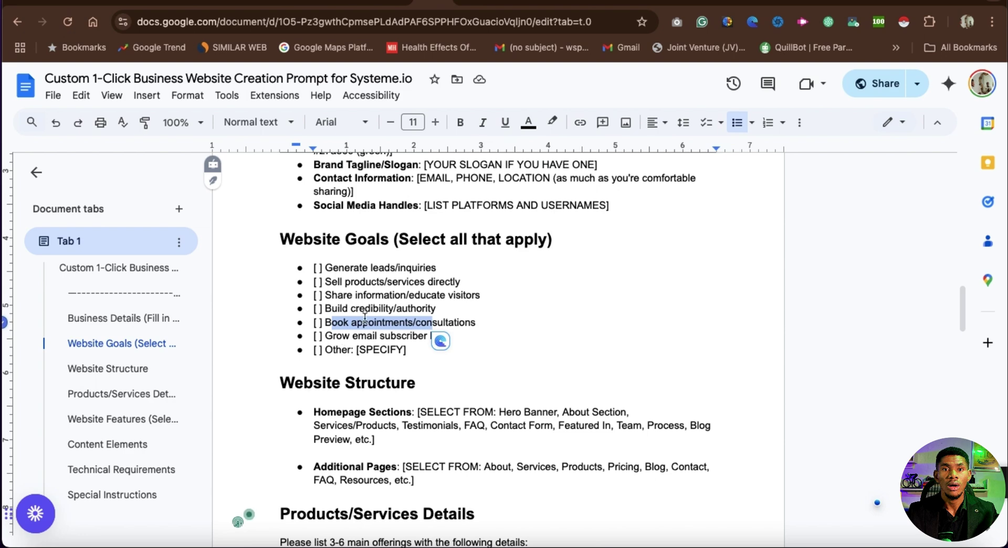
Examine the Website Structure section's options for Homepage Sections and Additional Pages
scroll(376, 359, "down", 1)
left_click(372, 368)
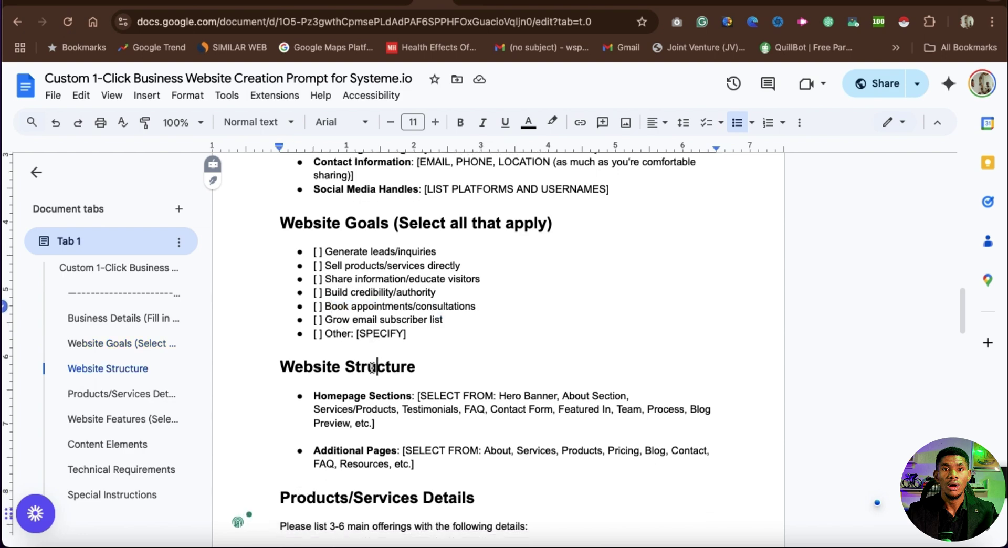
scroll(372, 368, "down", 3)
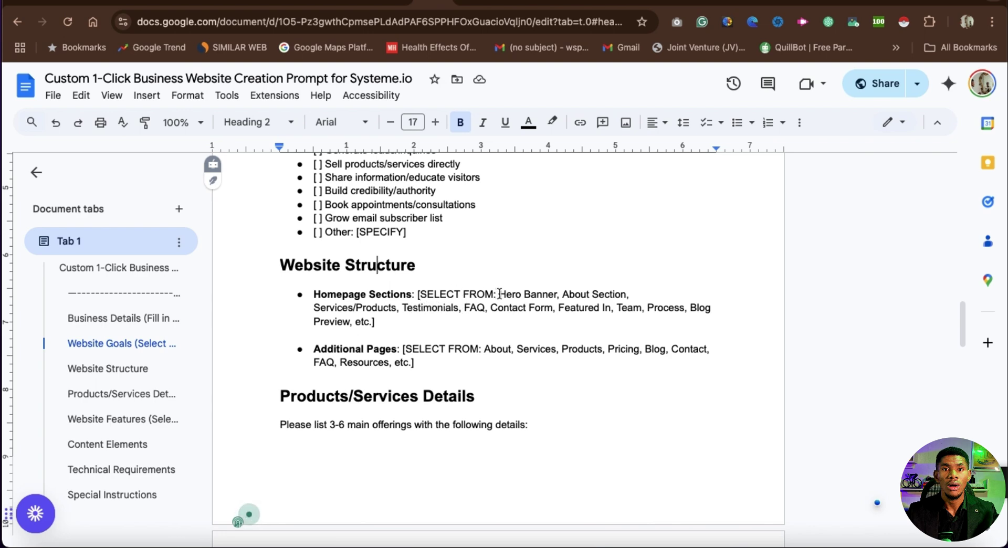
left_click_drag(499, 295, 536, 295)
left_click(558, 294)
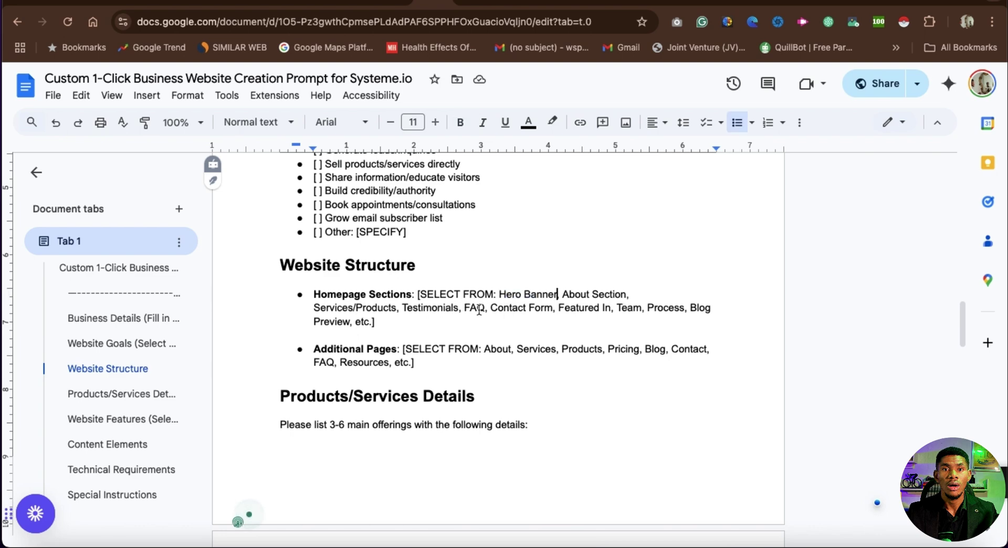
scroll(525, 311, "down", 1)
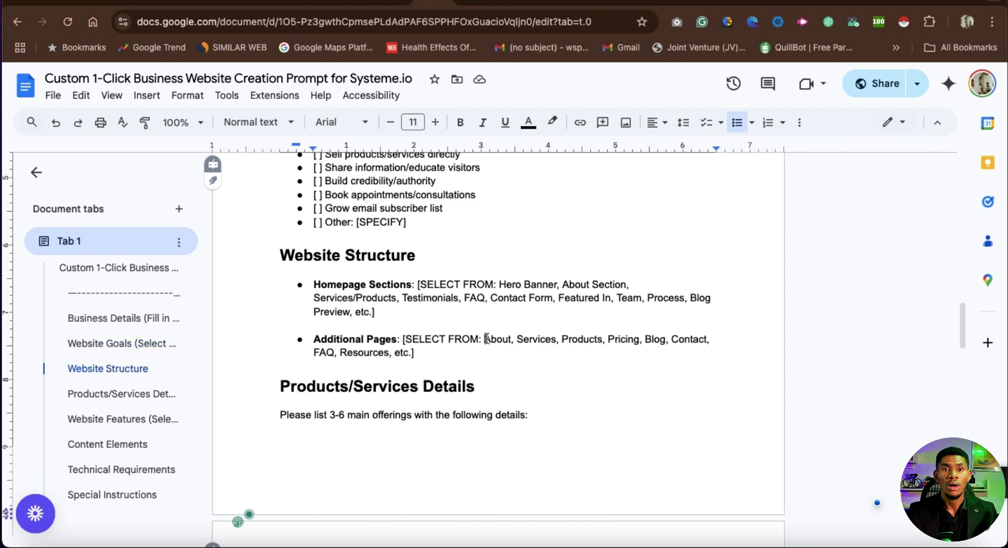
left_click_drag(484, 338, 560, 338)
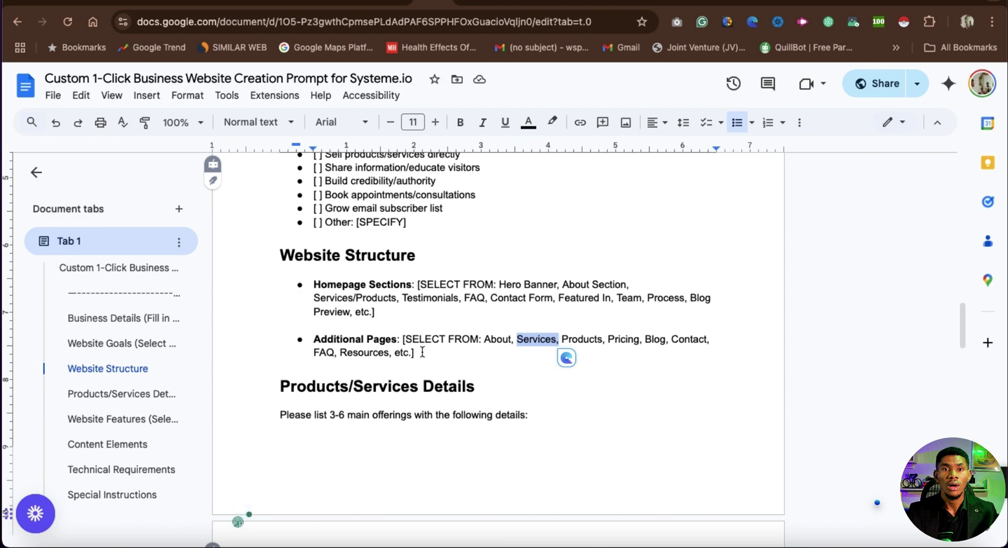
left_click_drag(423, 351, 414, 352)
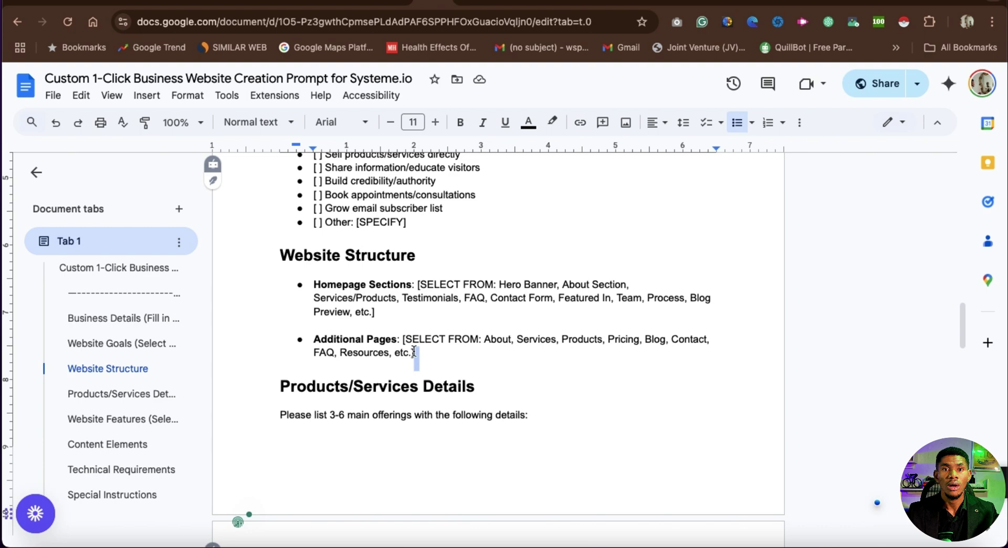
Go to the Products/Services Details section and examine its instruction and the fields requested for each offering
scroll(415, 352, "down", 2)
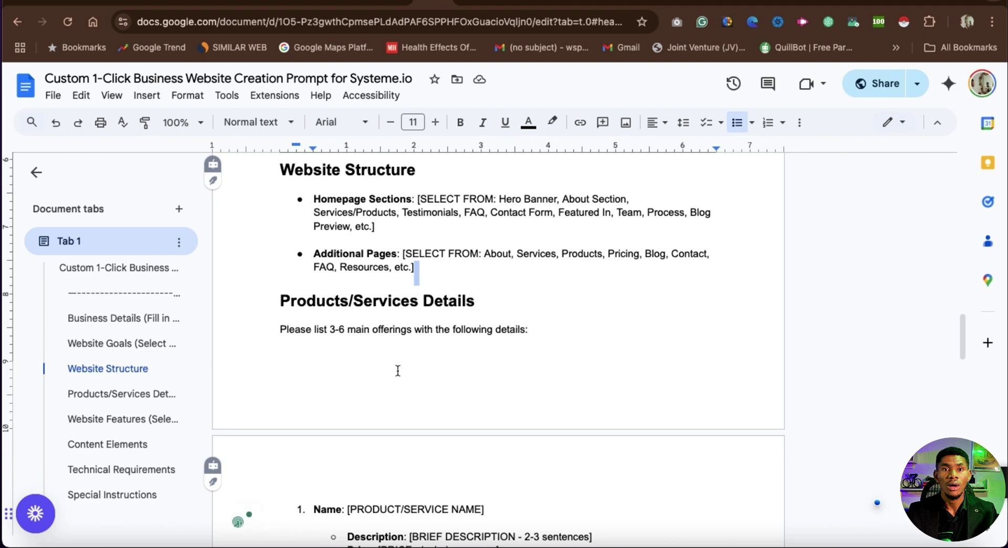
scroll(397, 370, "down", 2)
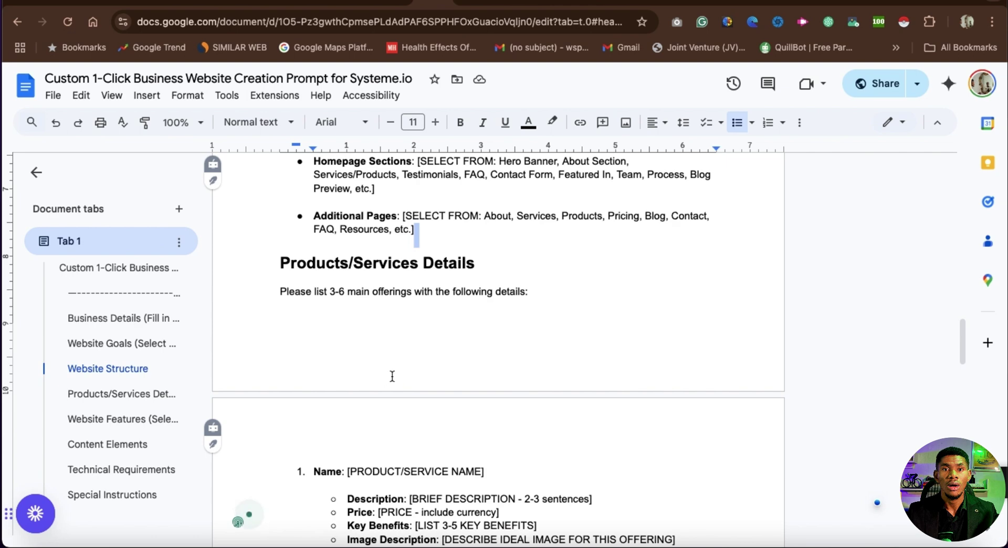
scroll(392, 376, "down", 4)
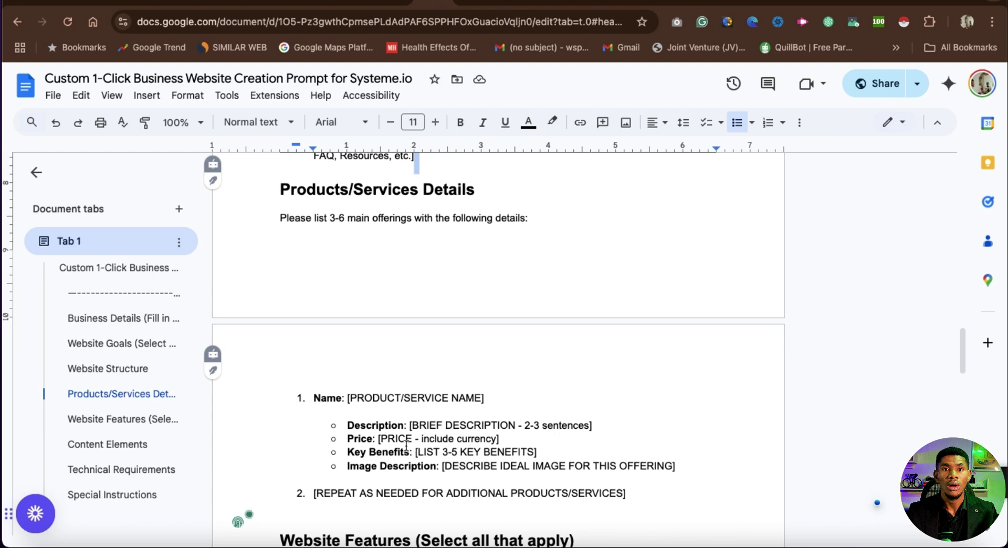
scroll(417, 449, "down", 1)
scroll(417, 449, "down", 1)
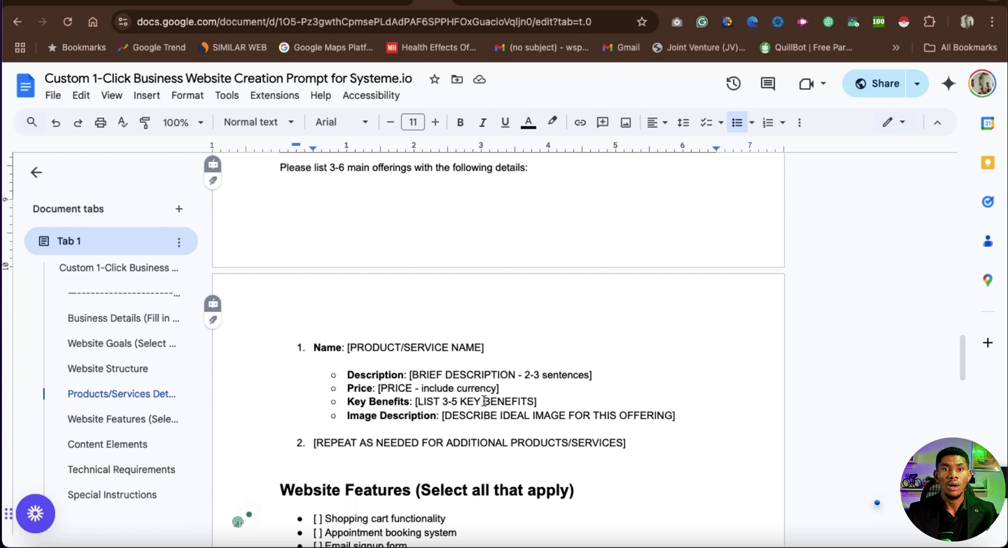
Examine the Key Benefits and Image Description placeholders and the line on repeating the entry for additional products or services
left_click_drag(497, 401, 424, 401)
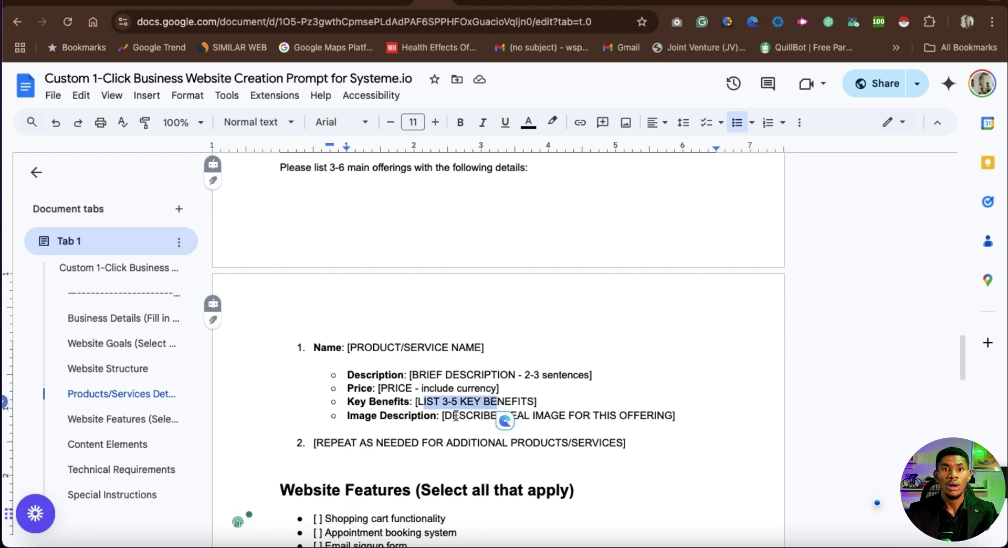
left_click(458, 416)
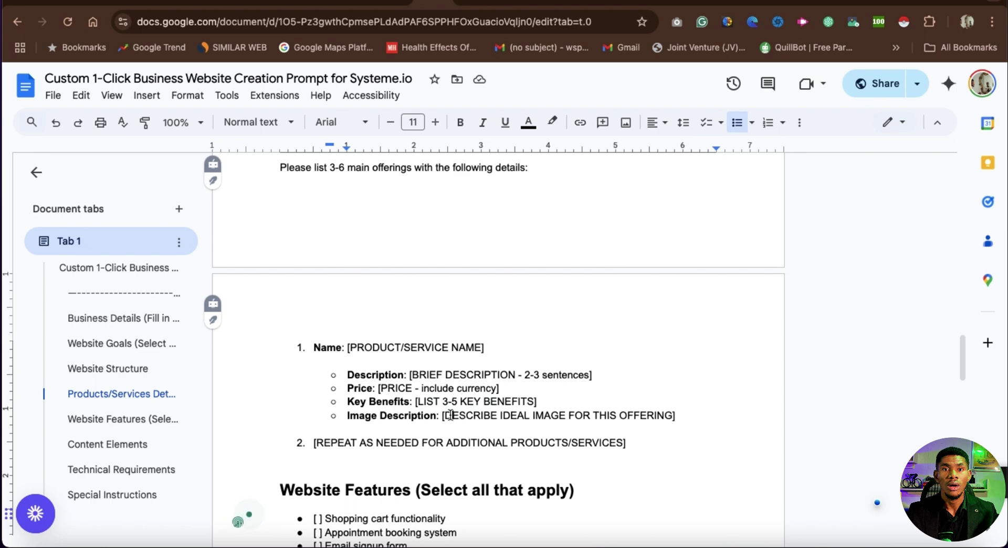
left_click_drag(452, 415, 665, 416)
scroll(472, 426, "down", 4)
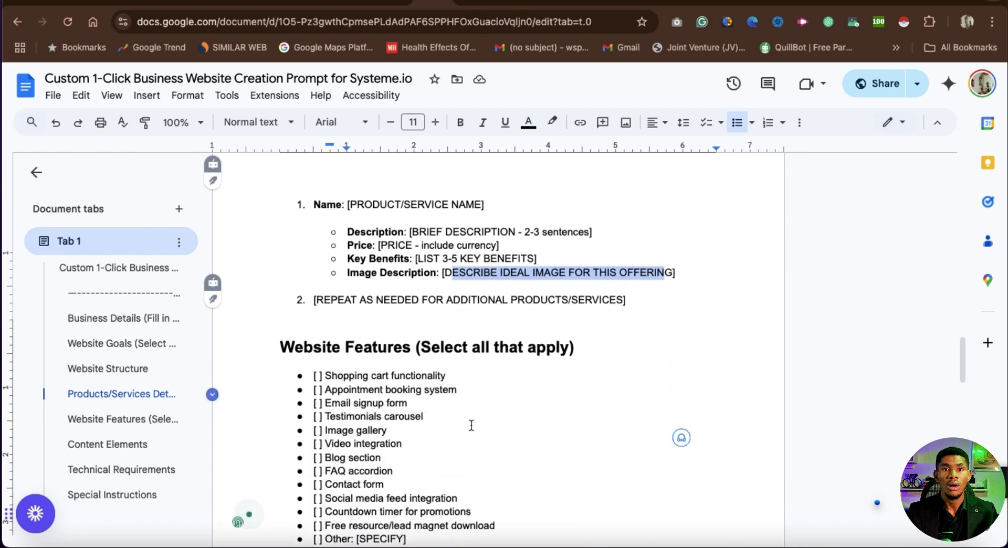
scroll(473, 427, "up", 1)
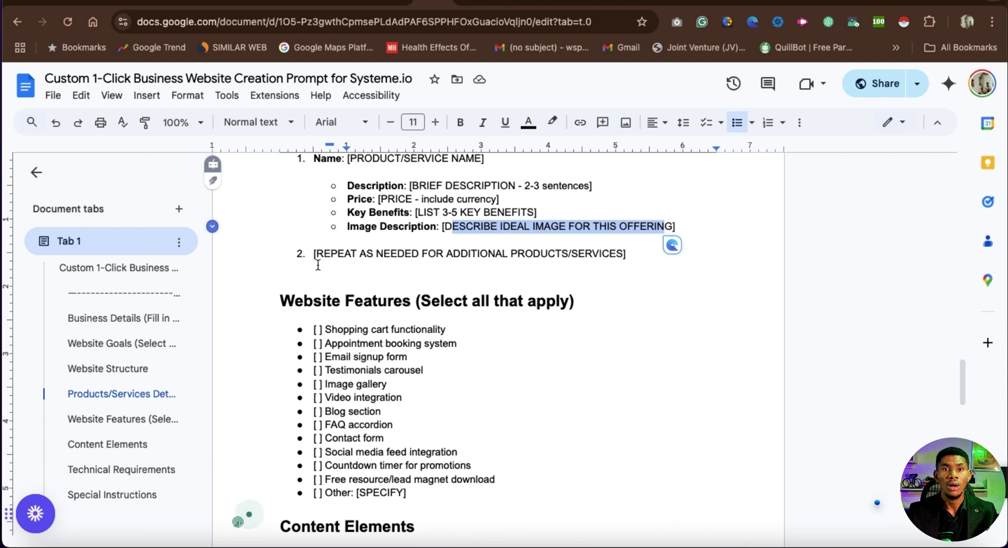
left_click_drag(401, 266, 429, 263)
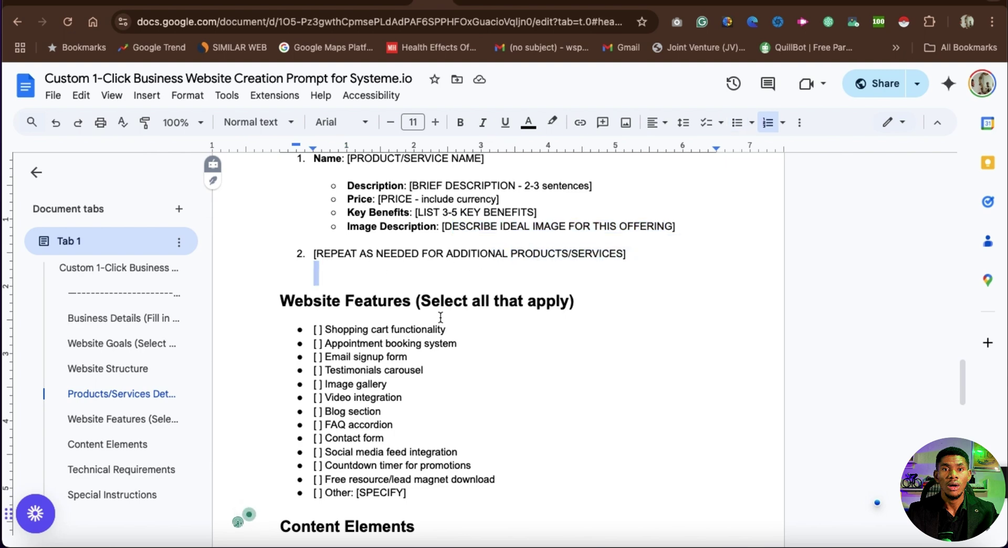
scroll(441, 317, "up", 2)
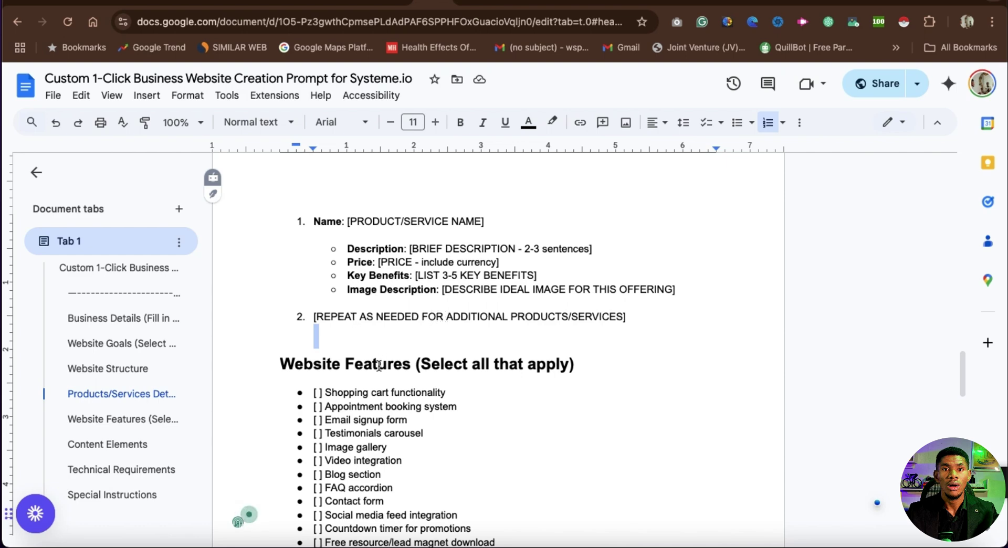
Examine the selectable options in the Website Features section, including the image gallery, FAQ accordion and contact form
scroll(383, 351, "down", 5)
scroll(387, 355, "down", 1)
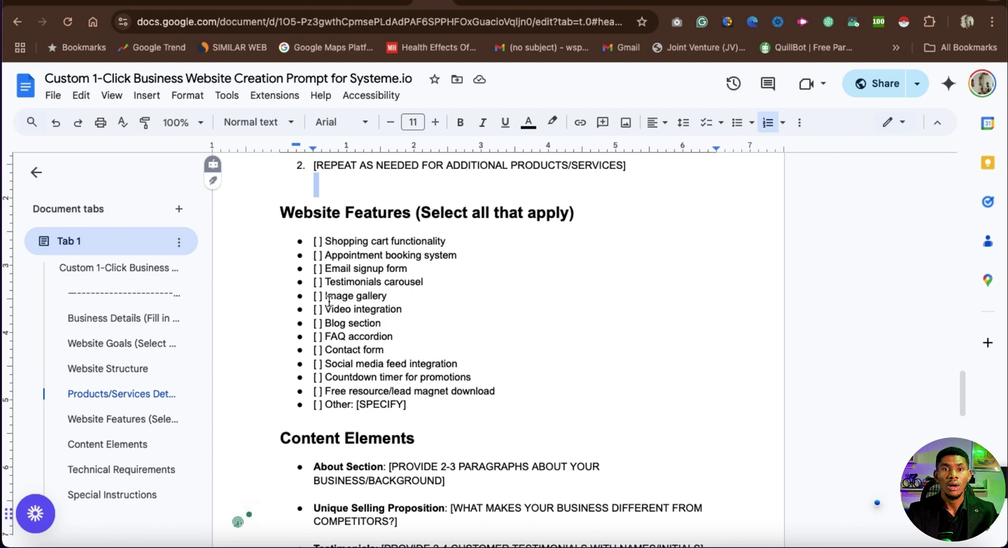
left_click_drag(395, 298, 418, 301)
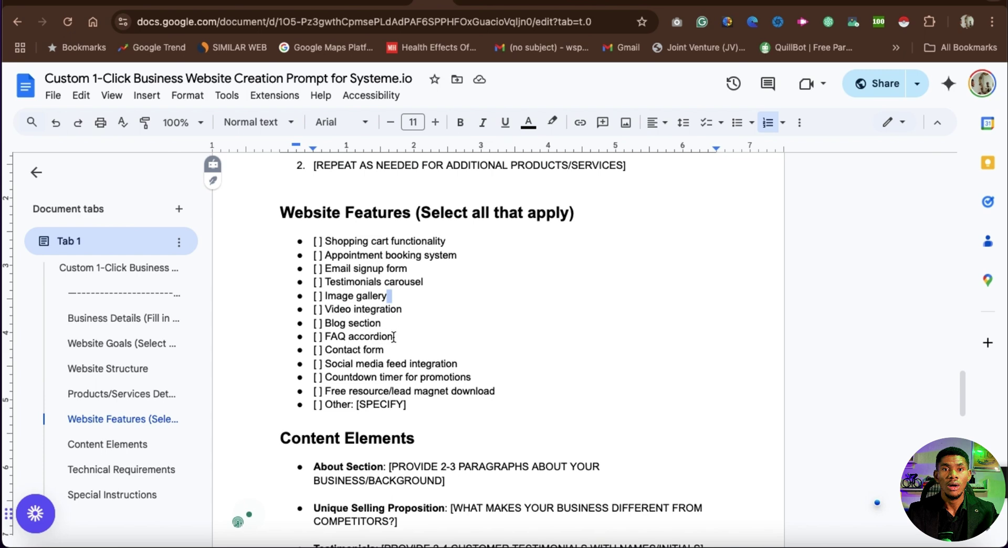
left_click_drag(392, 337, 402, 352)
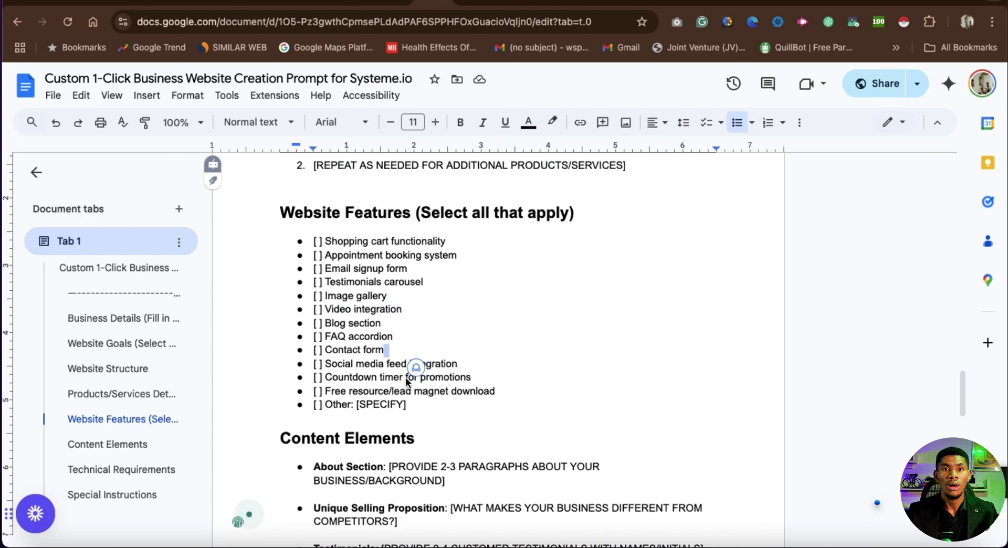
left_click(475, 350)
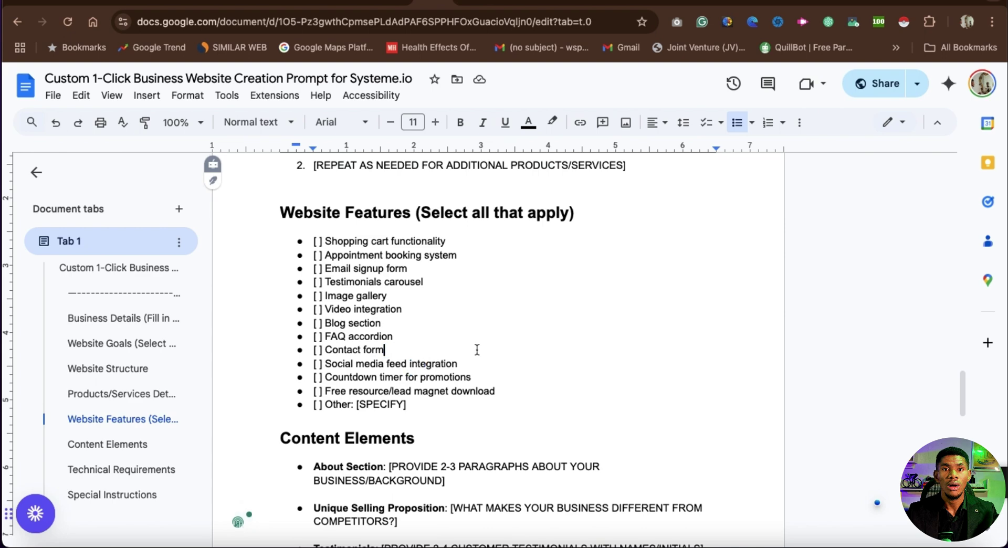
Examine the Content Elements section, from About Section and Unique Selling Proposition through to FAQ Questions
scroll(477, 349, "down", 5)
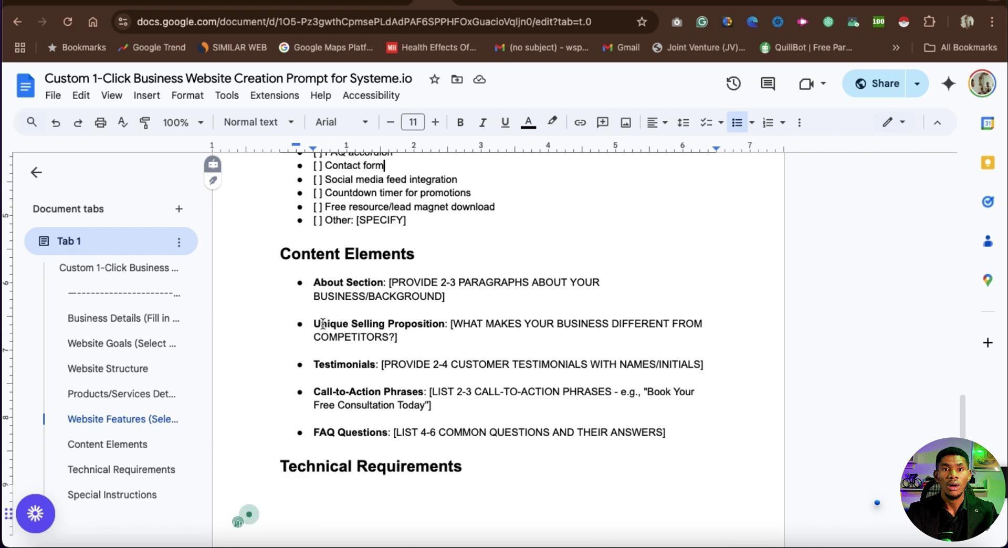
left_click_drag(315, 325, 451, 324)
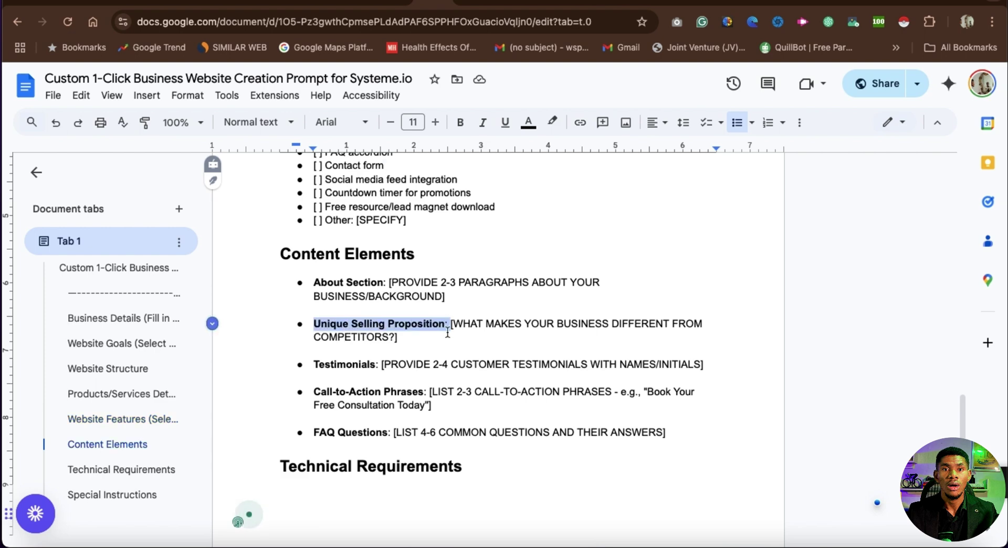
double_click(552, 334)
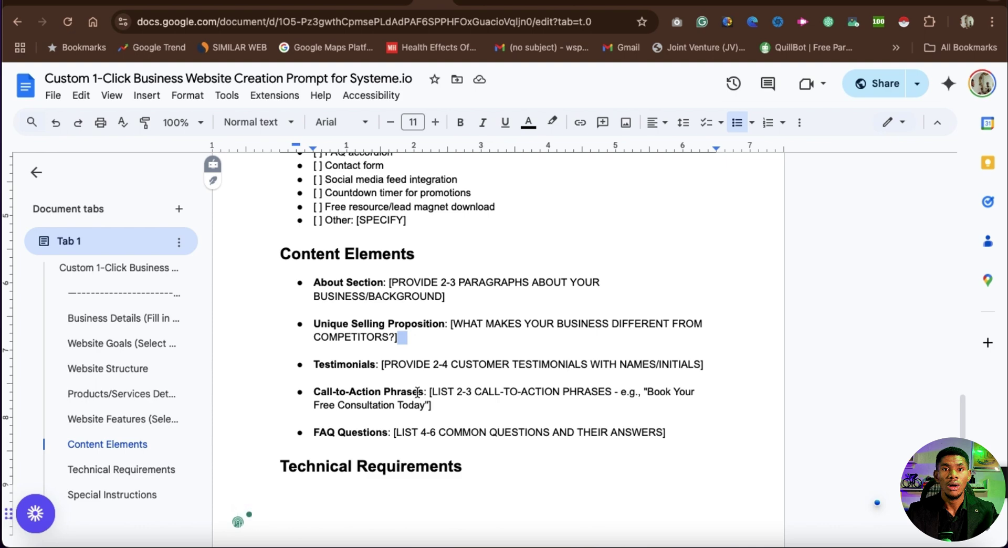
scroll(416, 394, "down", 2)
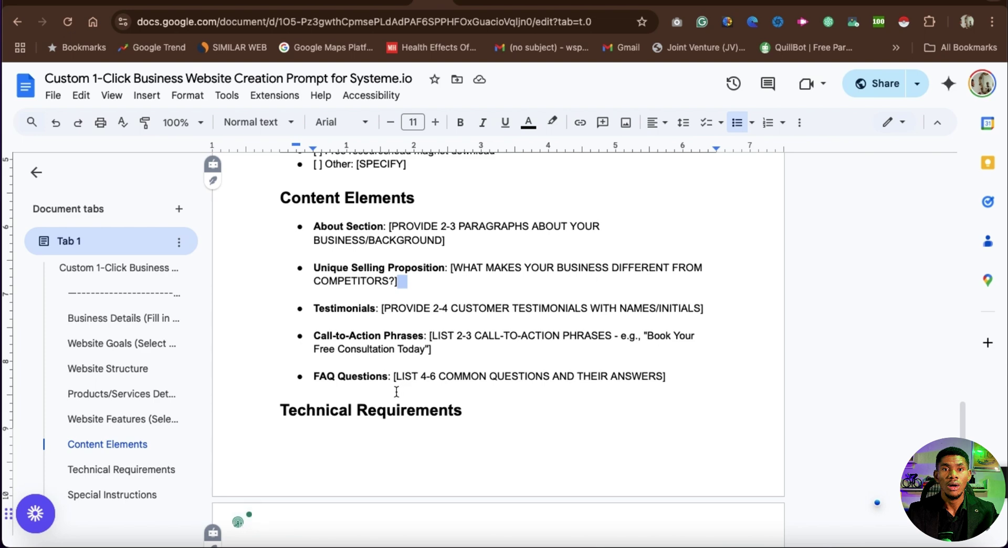
Examine each item of the Technical Requirements section, from mobile-responsive design through to all code within a single HTML document
scroll(397, 392, "down", 8)
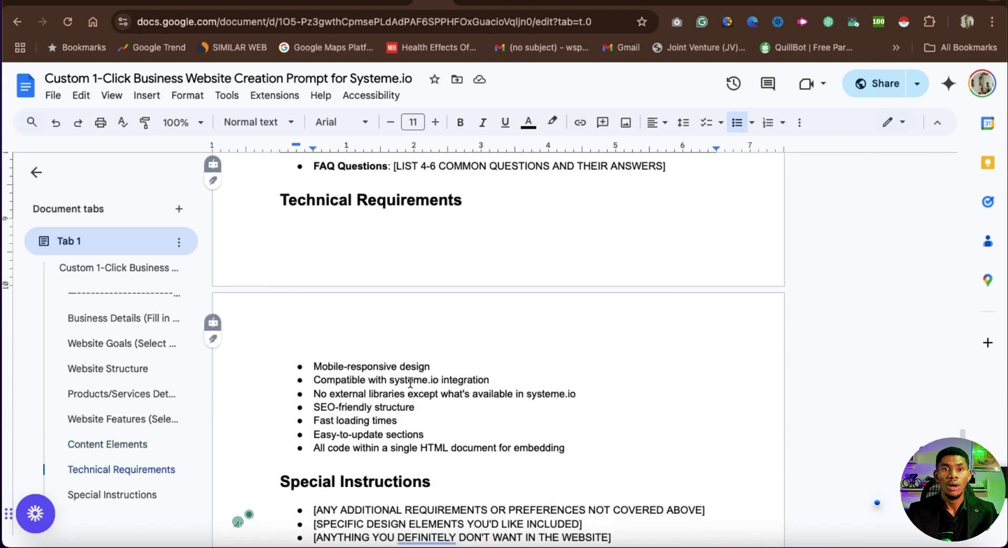
left_click_drag(314, 367, 430, 367)
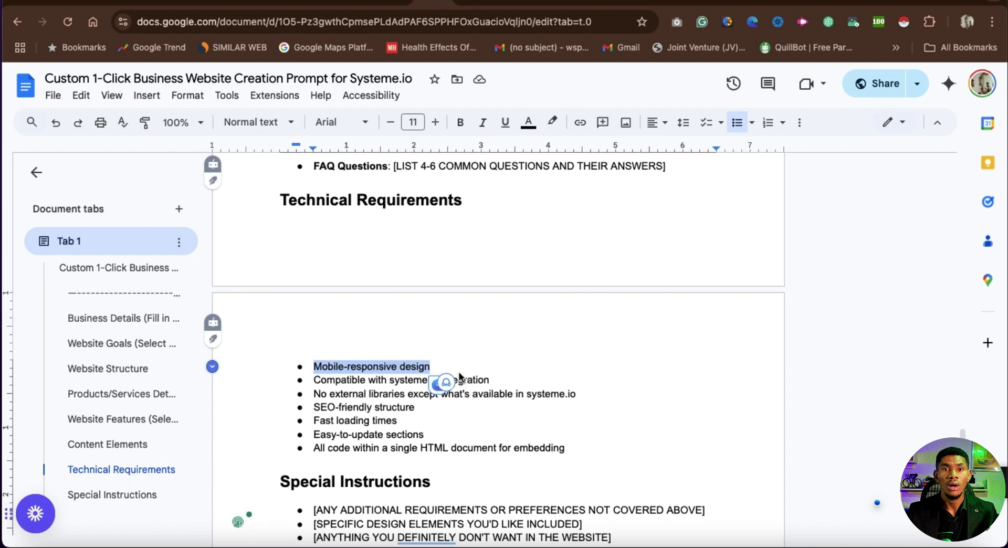
left_click(433, 411)
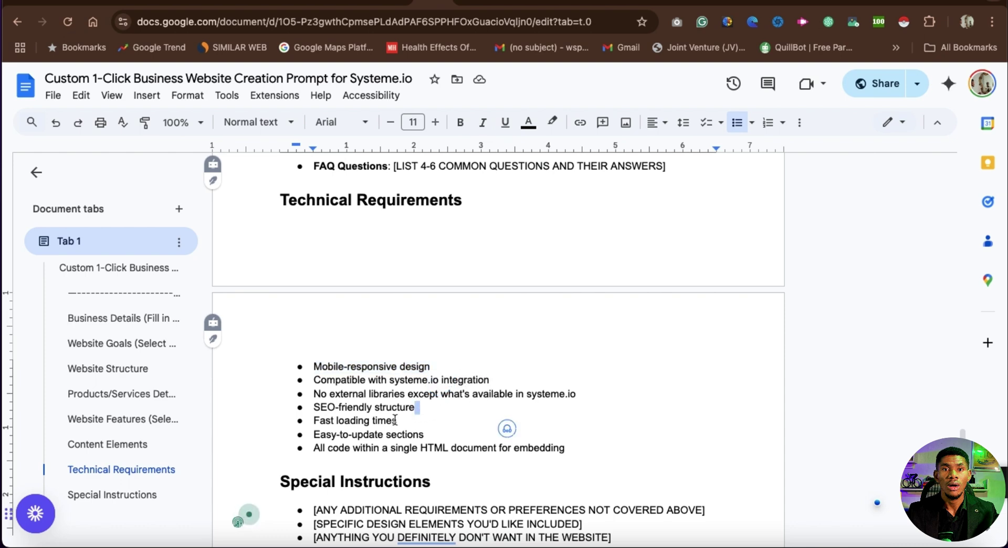
scroll(406, 390, "down", 1)
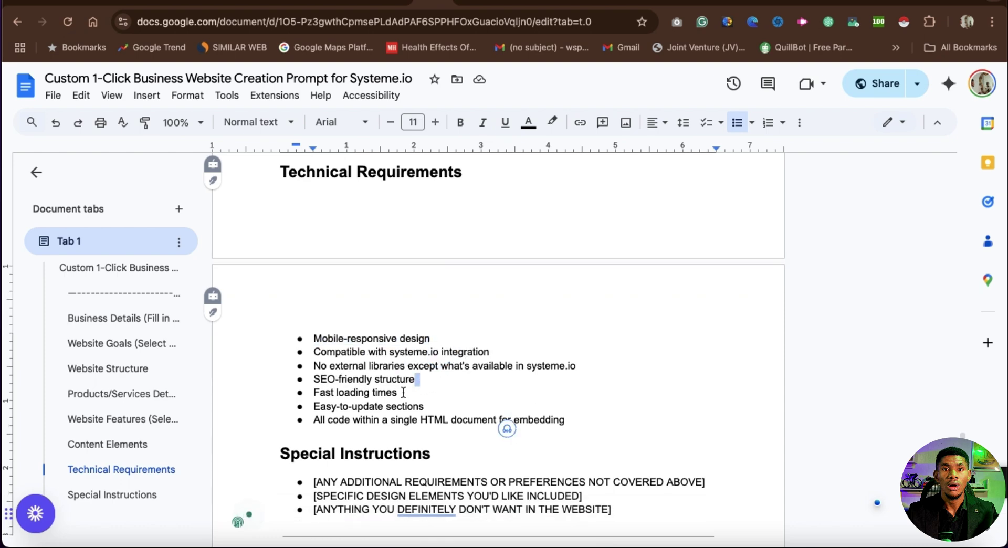
left_click(393, 380)
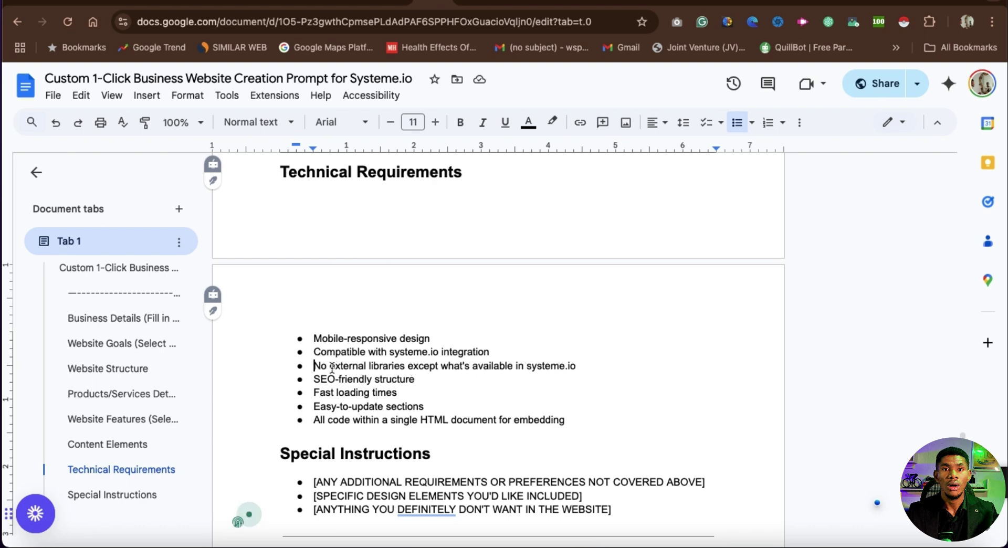
left_click_drag(314, 366, 553, 370)
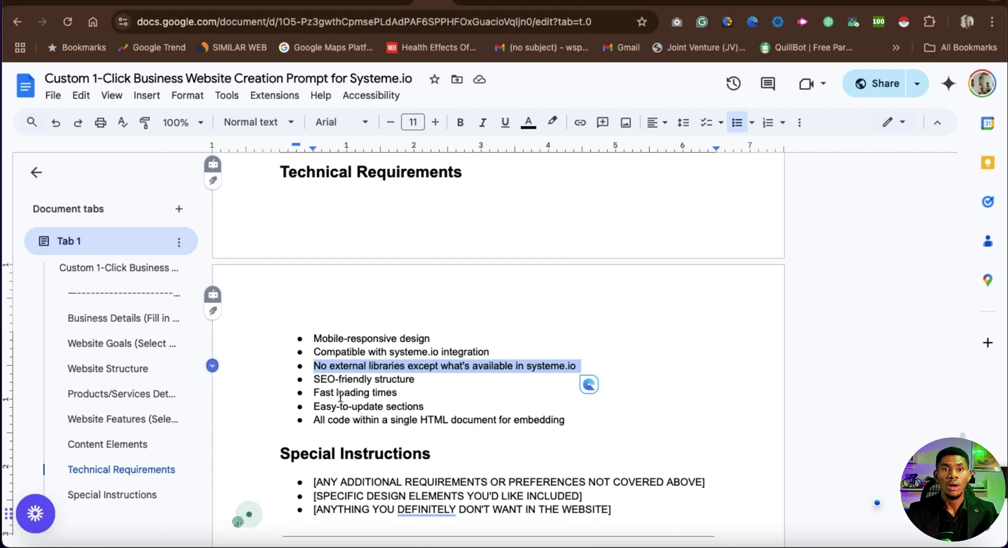
left_click_drag(314, 379, 415, 379)
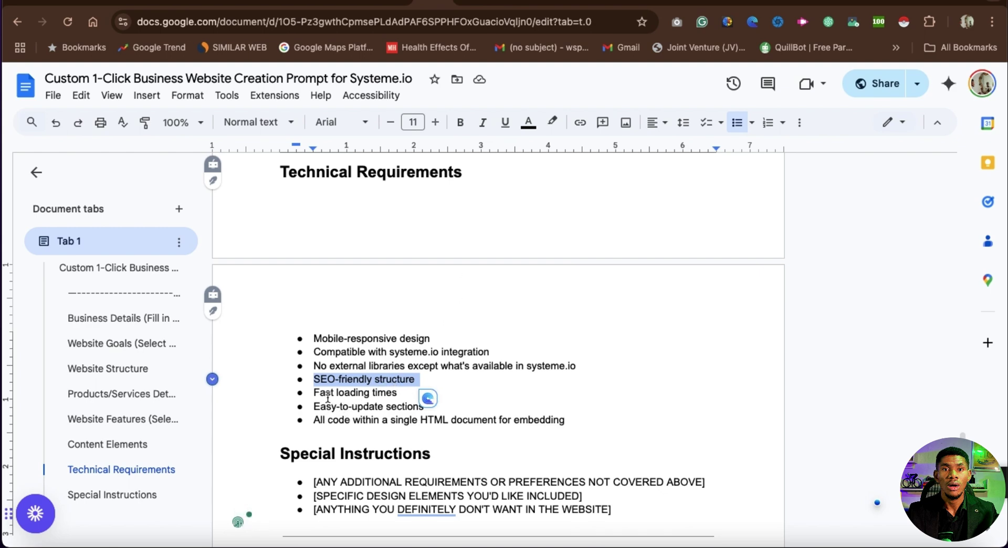
left_click_drag(315, 394, 402, 394)
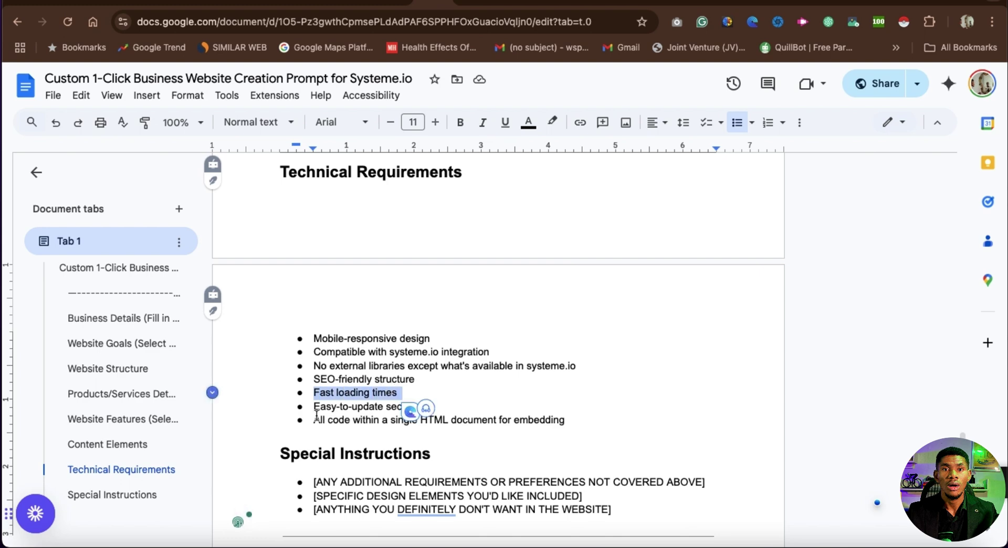
left_click_drag(313, 407, 415, 412)
left_click_drag(314, 420, 516, 431)
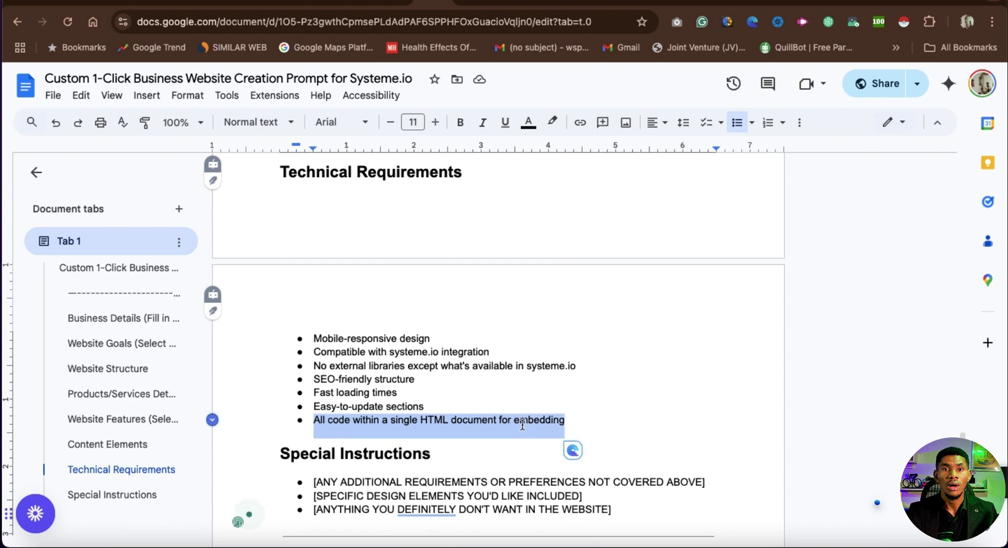
Examine the Special Instructions section and its placeholders for additional requirements, specific design elements and unwanted content
scroll(486, 417, "down", 5)
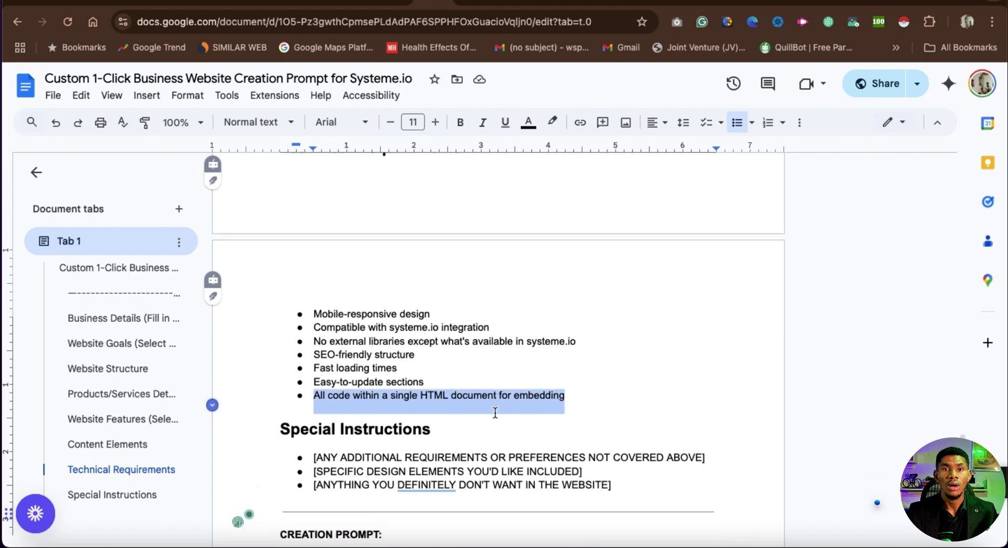
triple_click(449, 320)
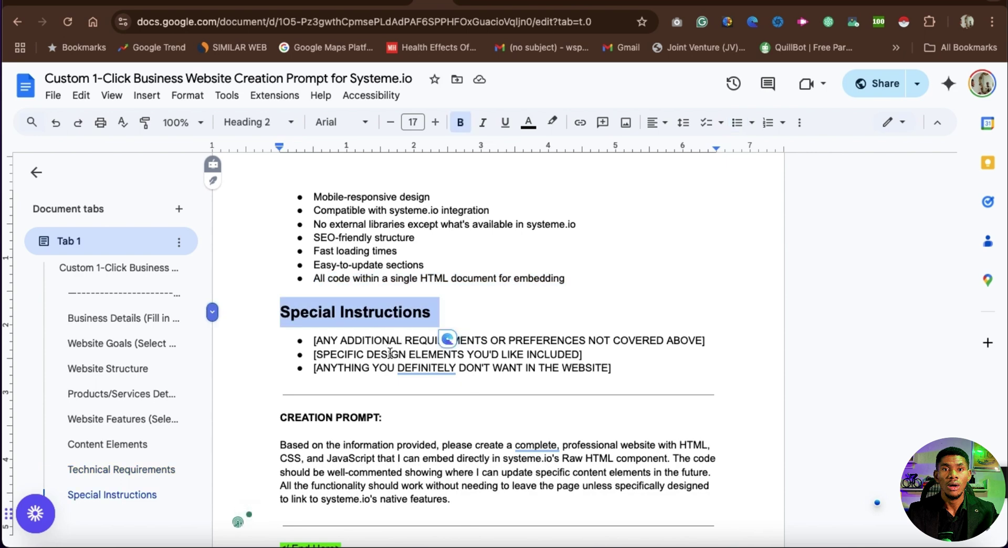
left_click(329, 343)
left_click_drag(328, 342, 323, 342)
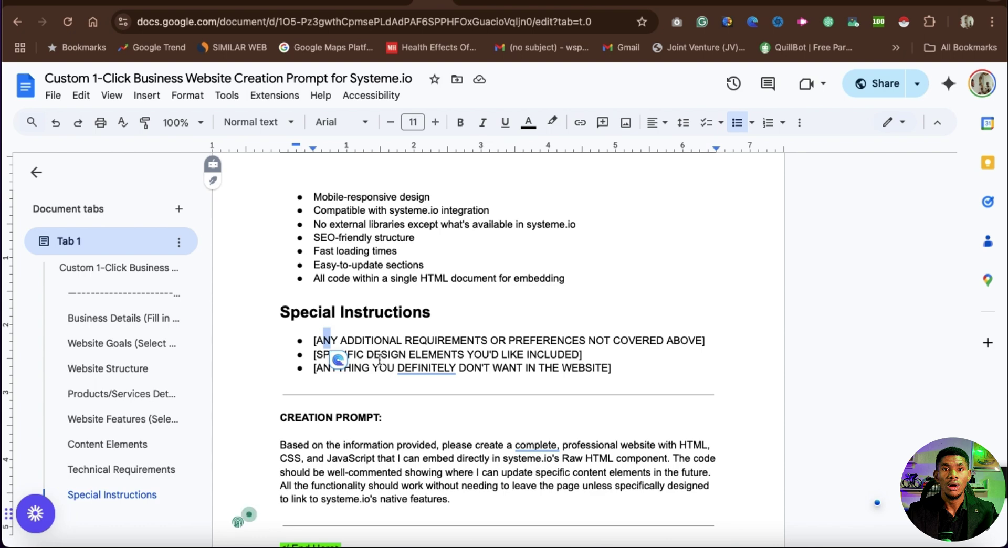
left_click(428, 341)
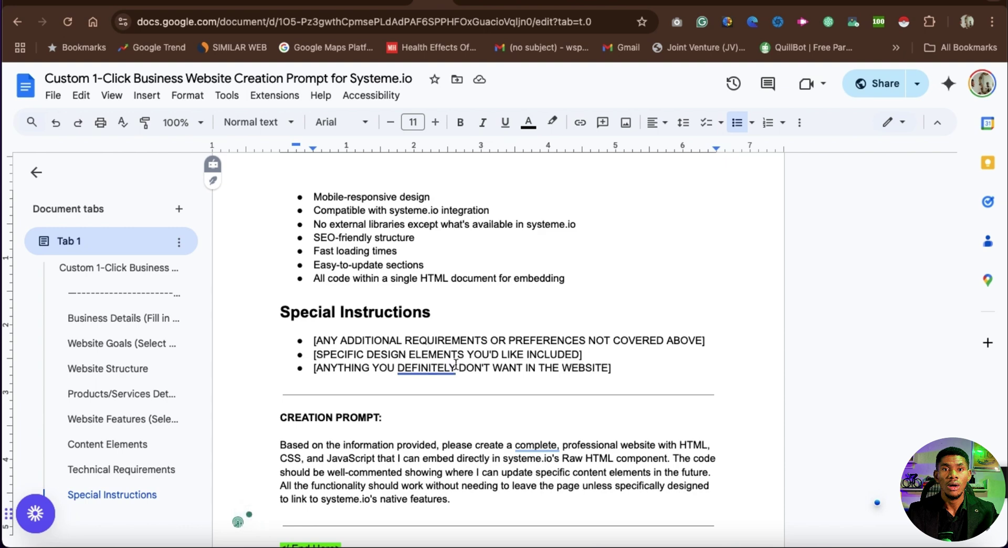
Examine the Creation Prompt heading and paragraph below Special Instructions
mouse_move(441, 377)
scroll(528, 391, "down", 3)
left_click_drag(277, 287, 483, 367)
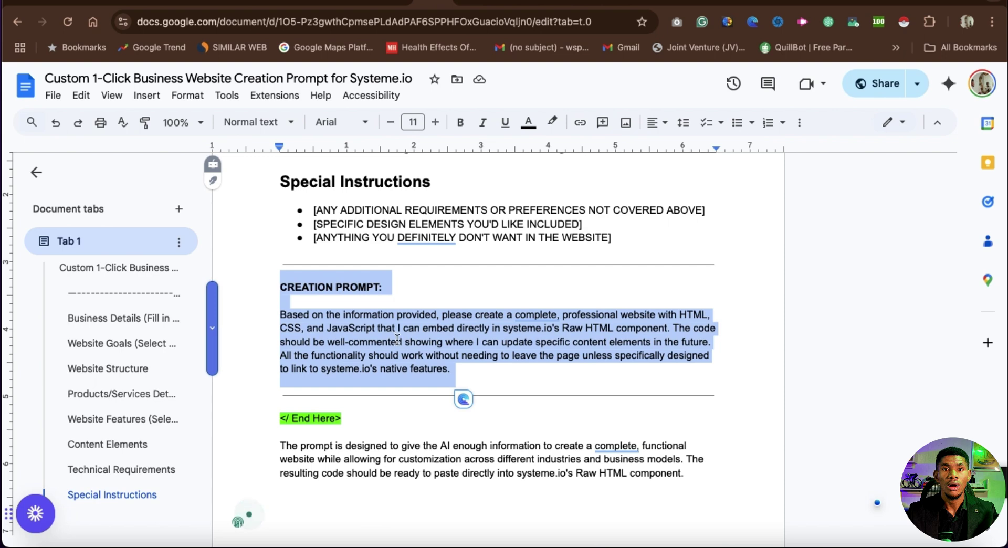
left_click(409, 353)
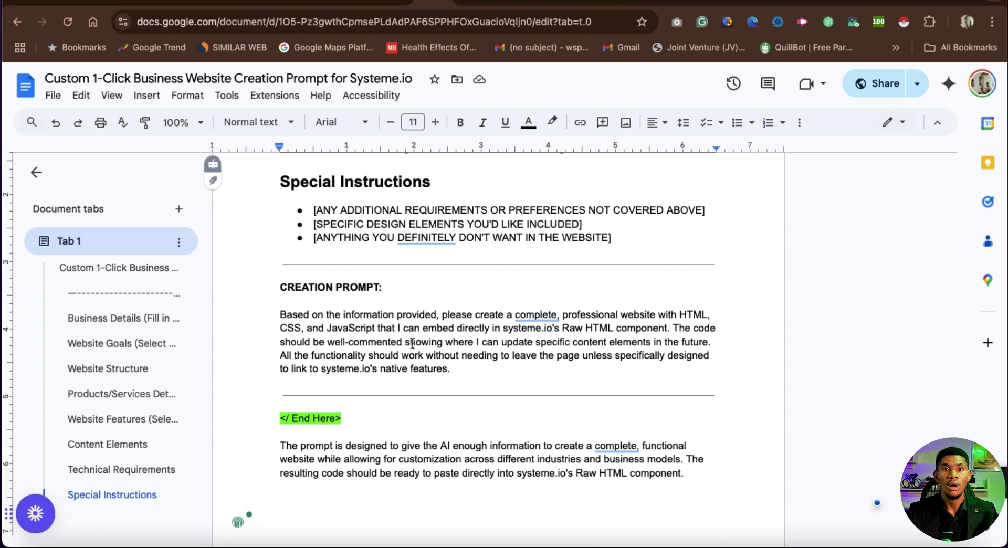
Highlight "HTML" and "CSS, and JavaScript" in yellow in the Creation Prompt paragraph
double_click(694, 315)
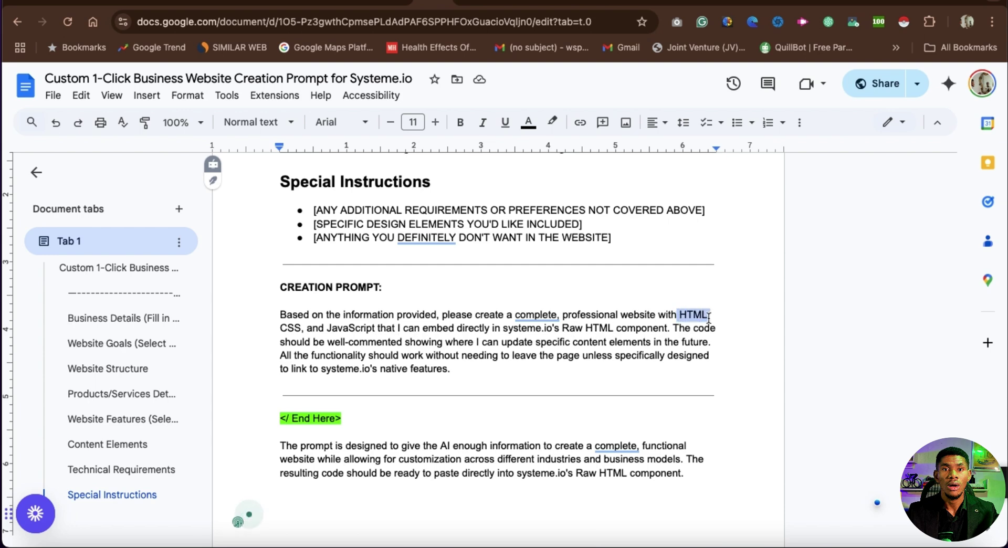
left_click(552, 122)
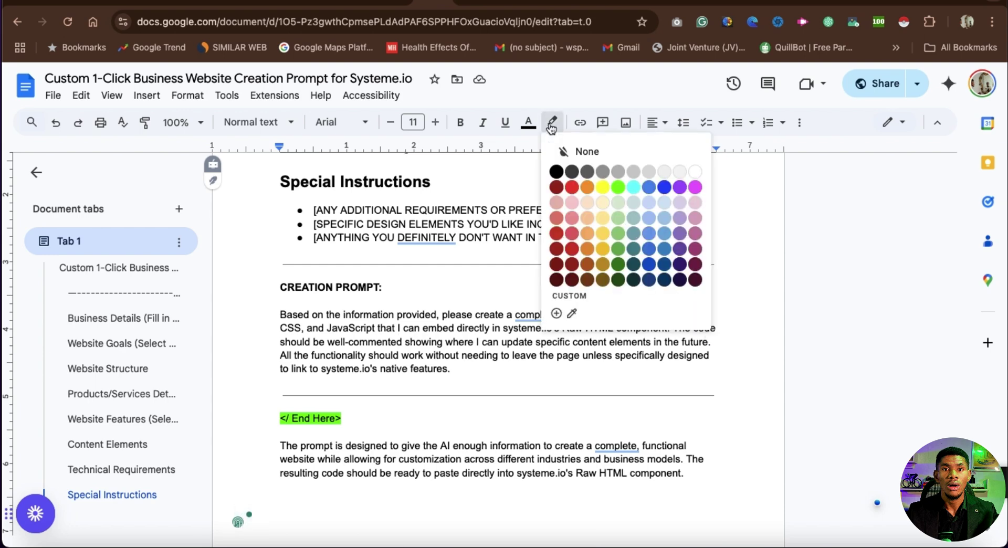
left_click(603, 187)
left_click_drag(280, 328, 375, 328)
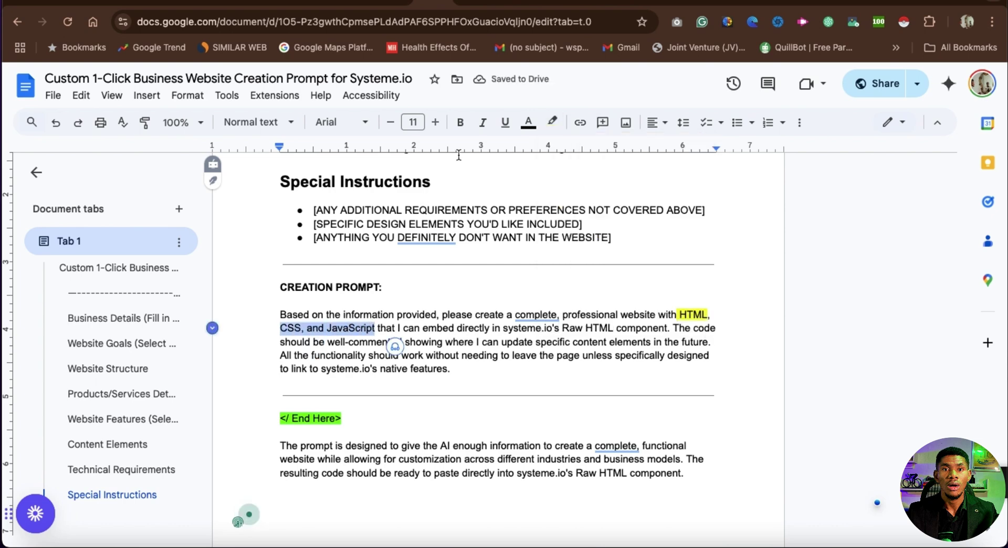
left_click(552, 123)
left_click(428, 329)
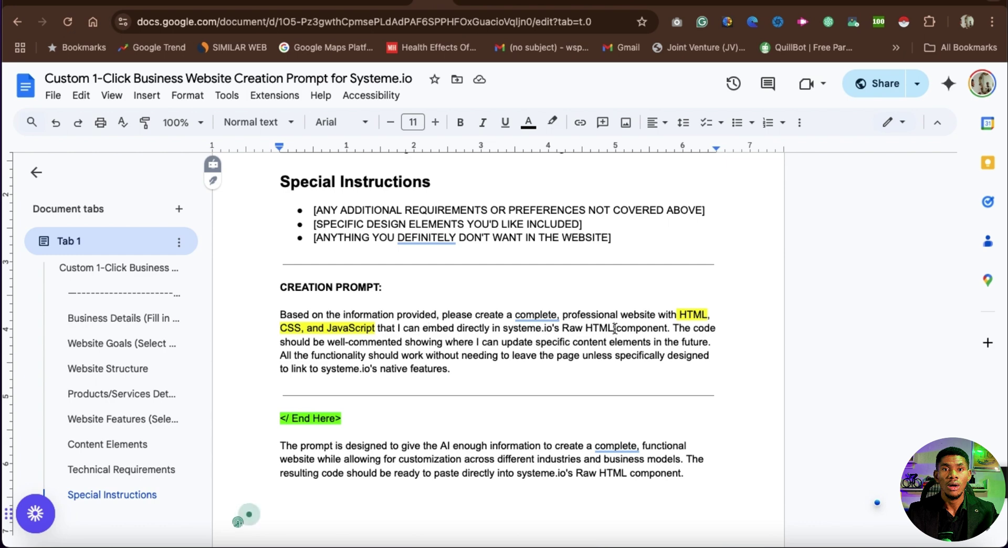
Examine the Raw HTML component wording and the remaining instructions in the Creation Prompt paragraph
left_click_drag(613, 328, 560, 328)
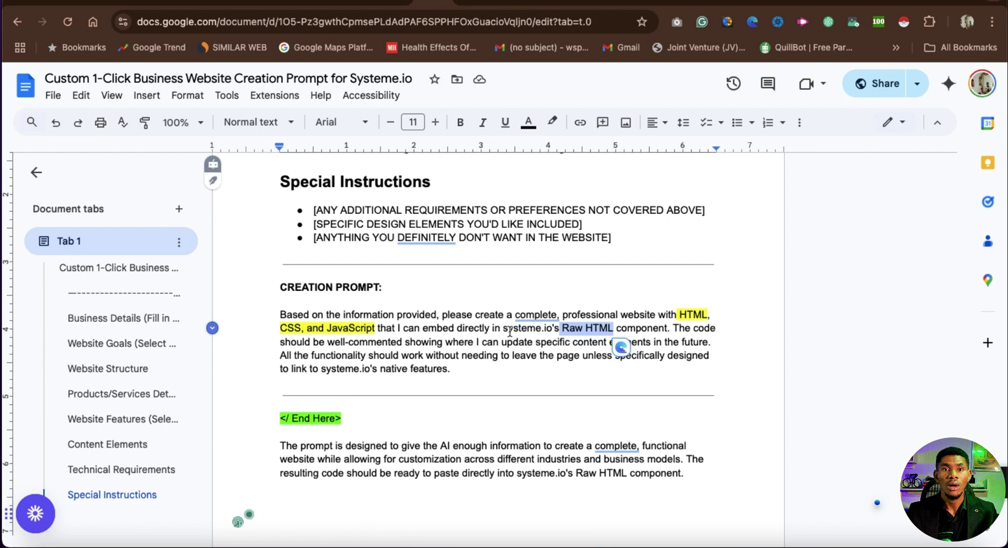
left_click_drag(671, 328, 560, 329)
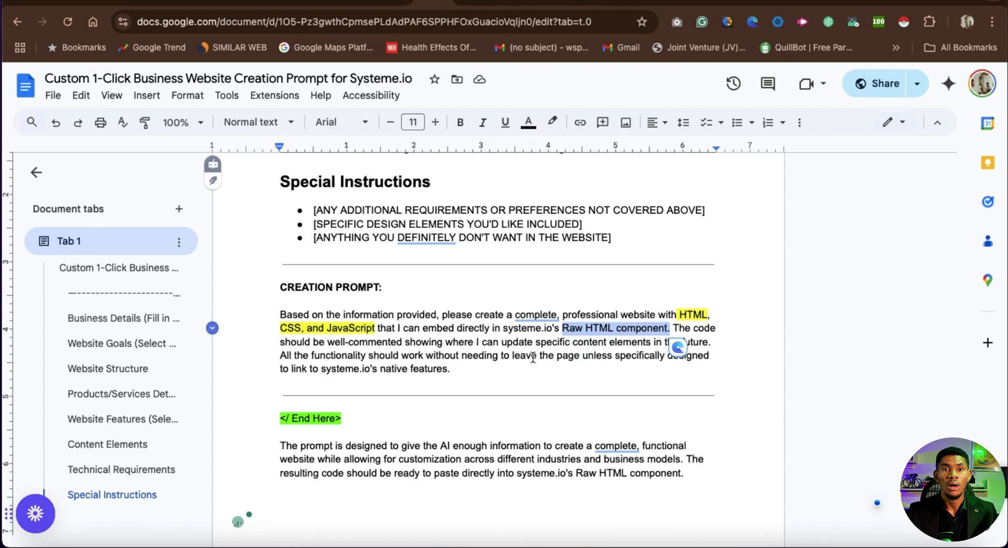
left_click(612, 351)
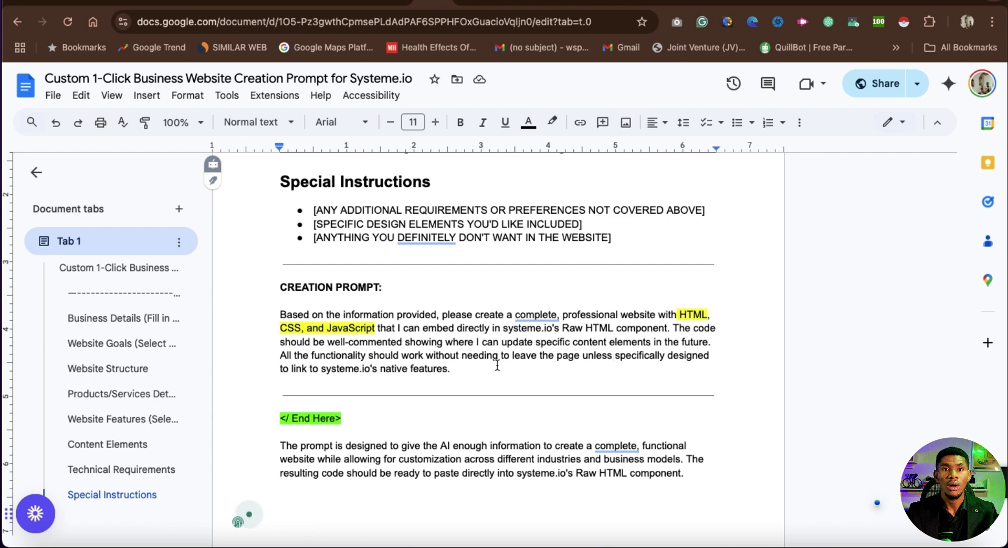
left_click_drag(462, 371, 296, 305)
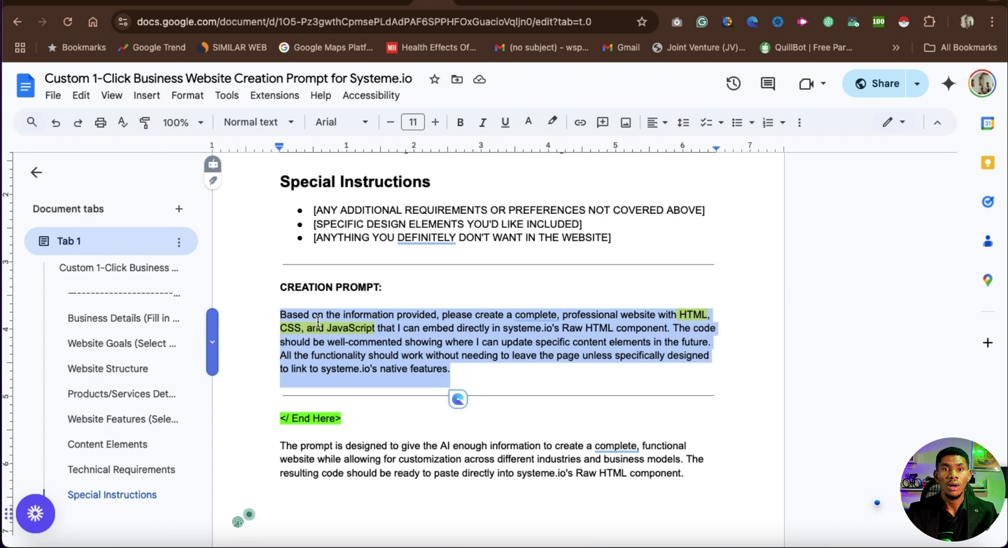
Review the end of the template, from Special Instructions to the "</ End Here>" marker, including the line on systeme.io's native features
left_click(351, 418)
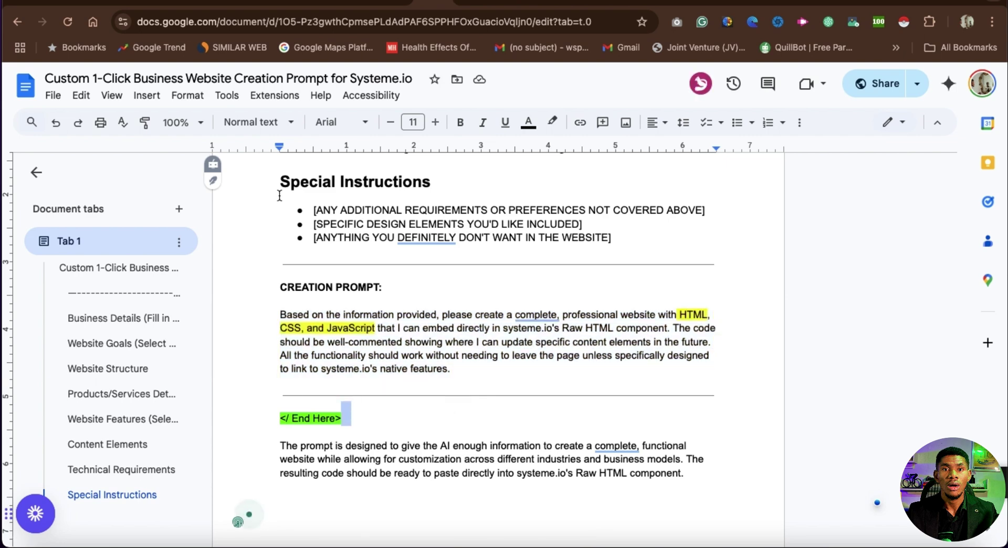
left_click_drag(277, 179, 357, 419)
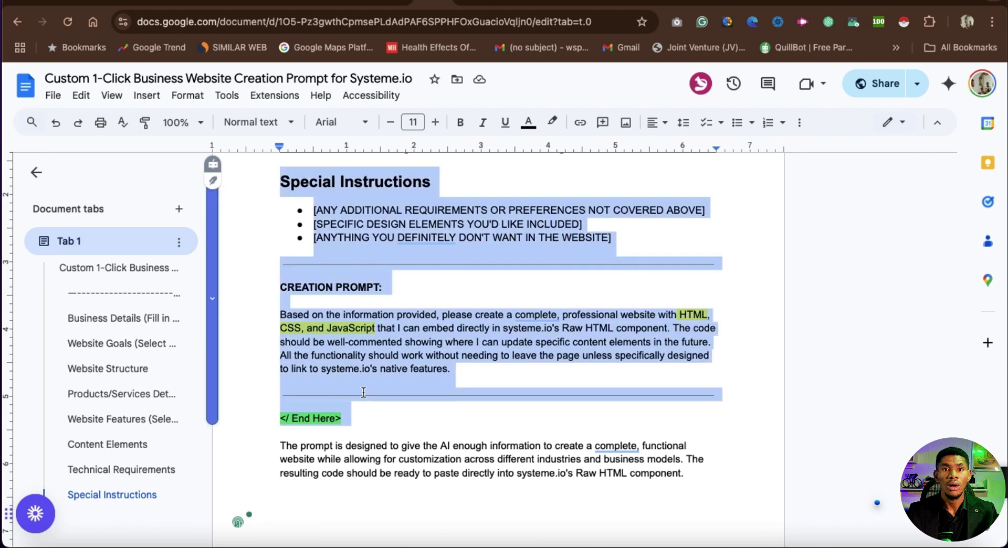
left_click(335, 400)
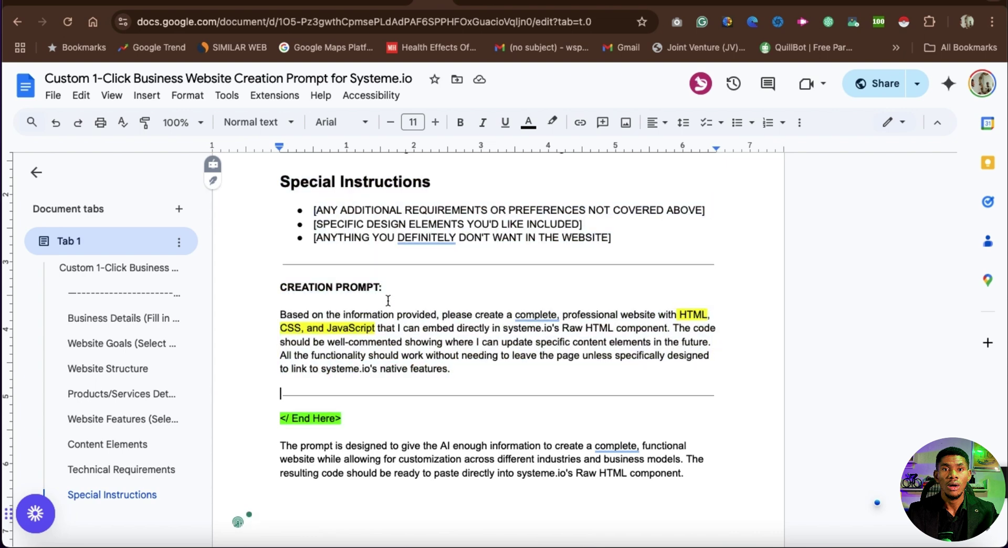
left_click_drag(362, 453, 663, 353)
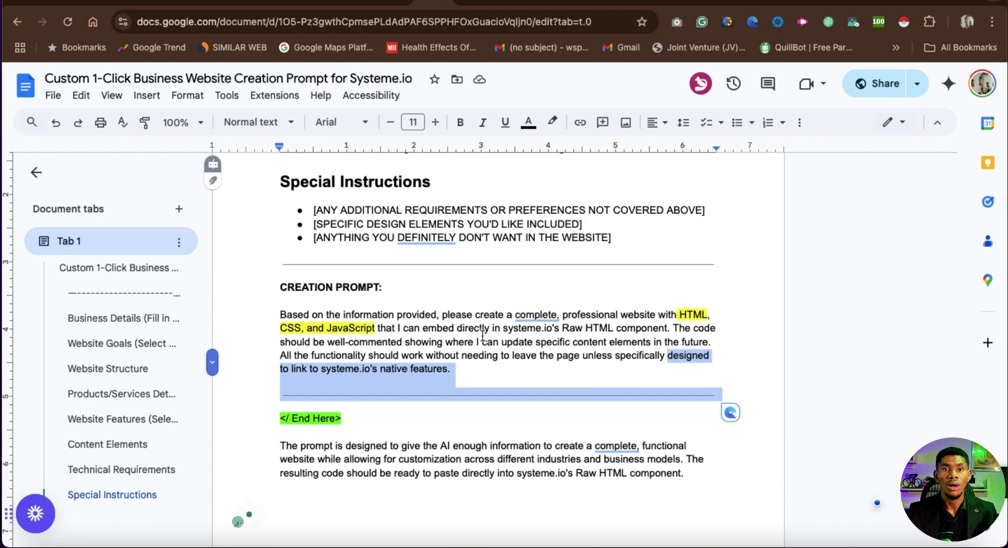
scroll(482, 336, "down", 1)
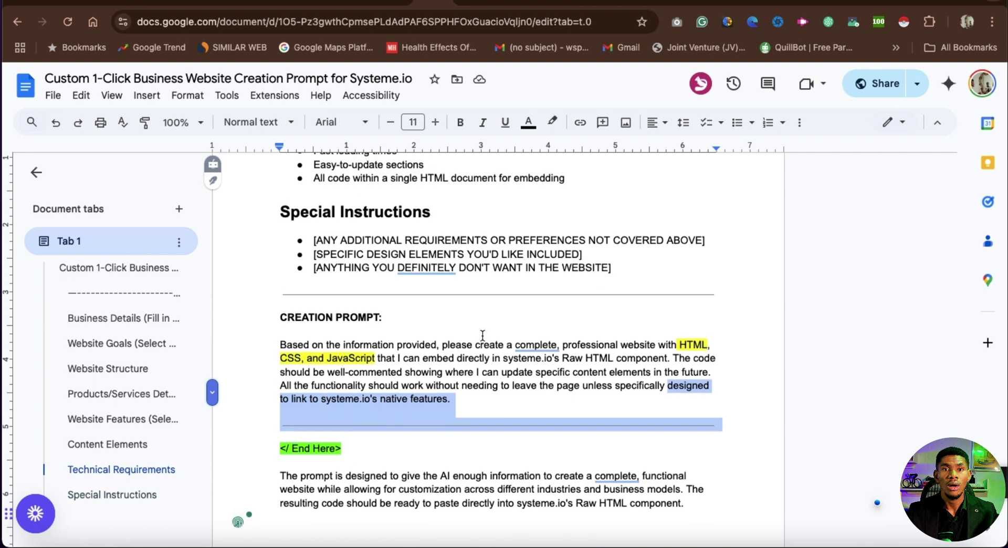
scroll(483, 337, "up", 1)
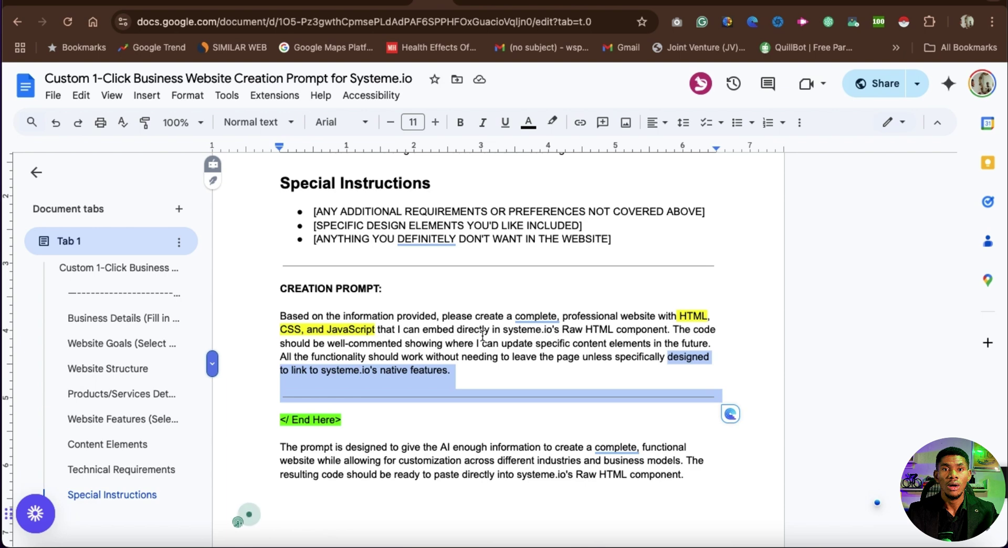
scroll(483, 337, "up", 1)
scroll(483, 336, "down", 1)
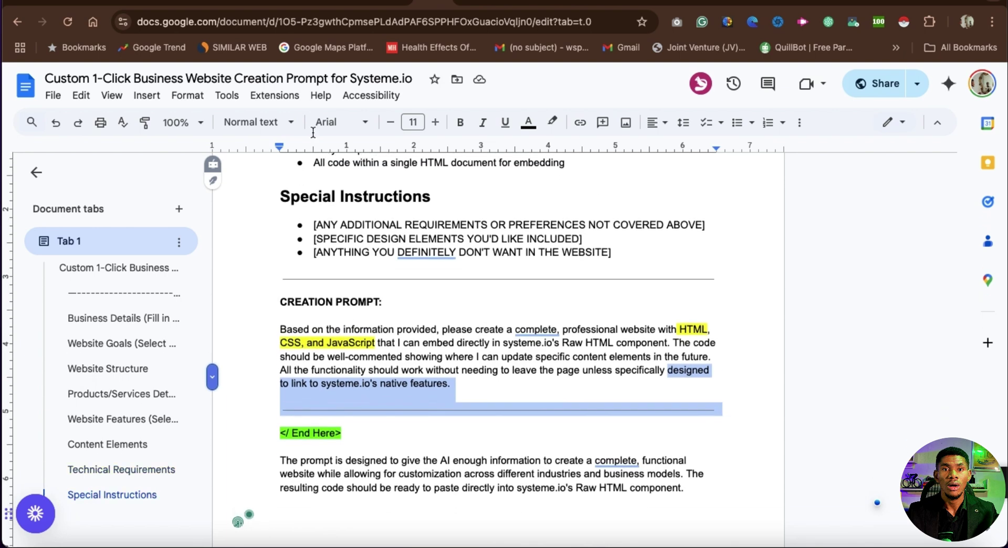
Switch to the Excalidraw board and correct the green heading to read "CHALLENGE TO BUILD YOUR ONE CLICK-LANDING PAGE"
left_click(300, 3)
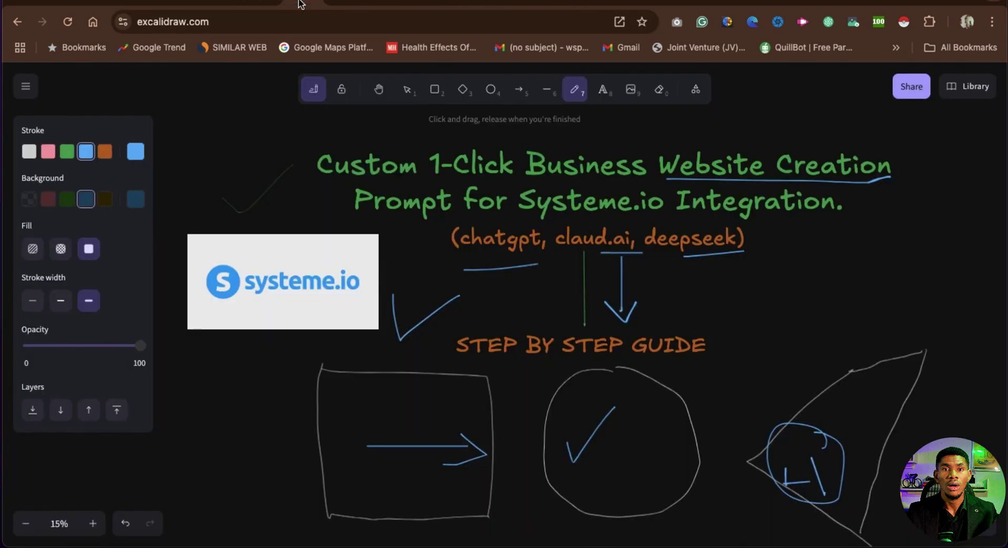
scroll(458, 337, "down", 5)
double_click(784, 345)
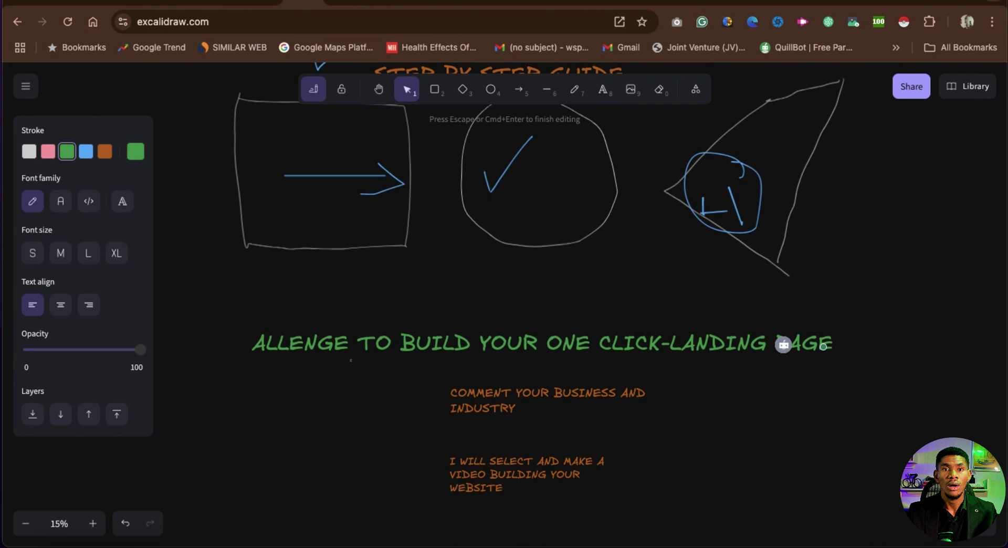
type("CH")
left_click(429, 429)
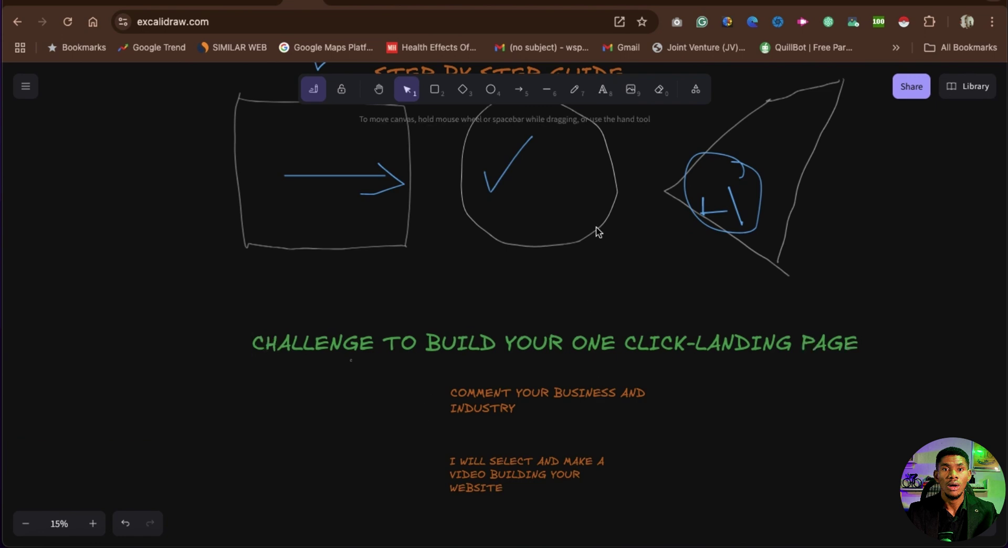
Draw a blue freehand check mark just below the "COMMENT YOUR BUSINESS AND INDUSTRY" text
scroll(524, 274, "down", 3)
scroll(524, 273, "up", 5)
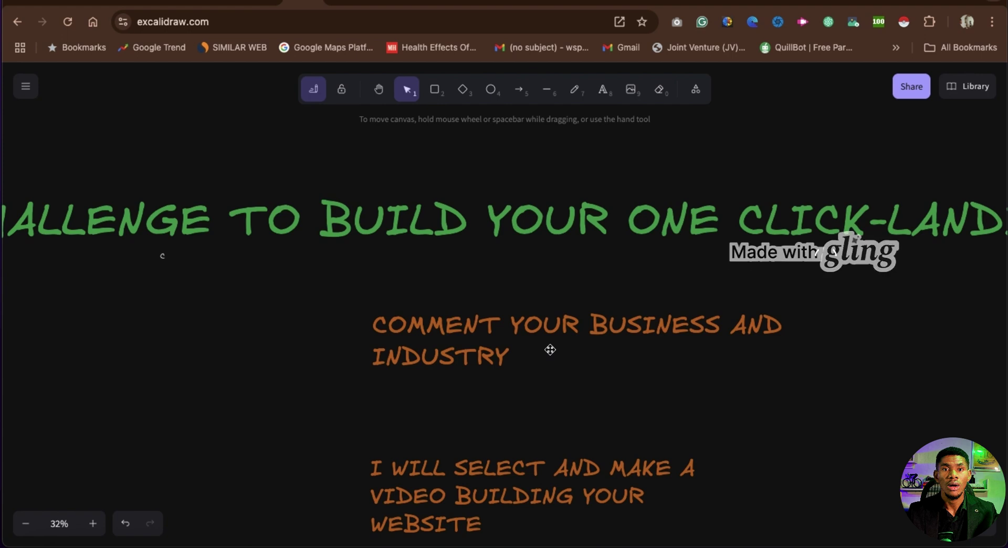
left_click(575, 89)
mouse_move(539, 359)
left_mouse_down()
mouse_move(551, 391)
mouse_move(640, 335)
left_mouse_up()
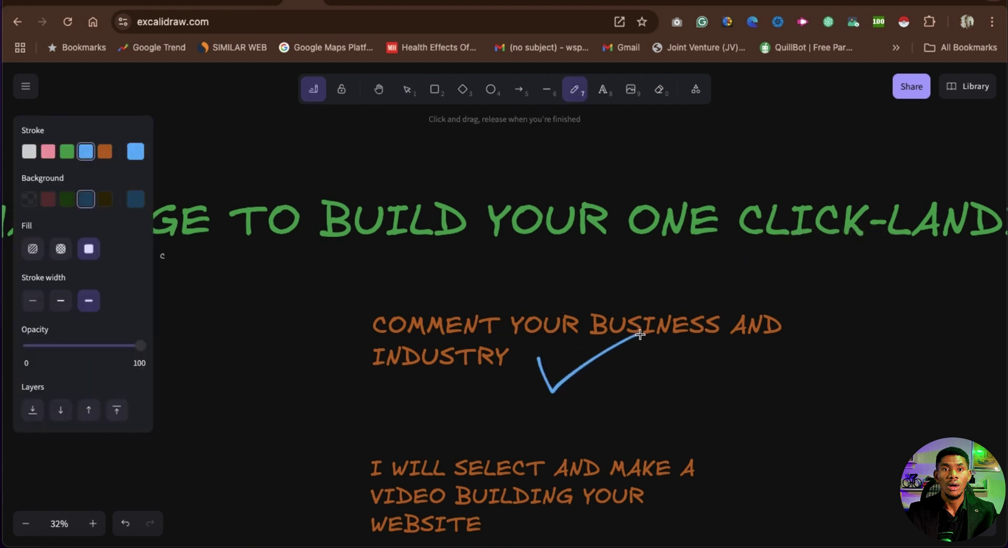
Draw a blue freehand check mark beside the "I WILL SELECT AND MAKE A VIDEO BUILDING YOUR WEBSITE" text
scroll(637, 478, "down", 1)
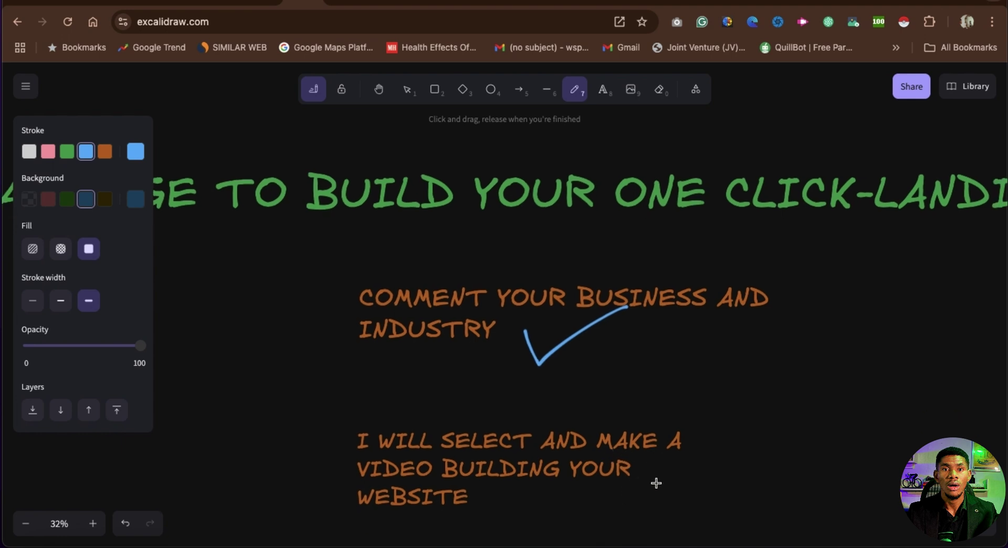
left_click_drag(656, 482, 728, 471)
scroll(728, 471, "down", 2)
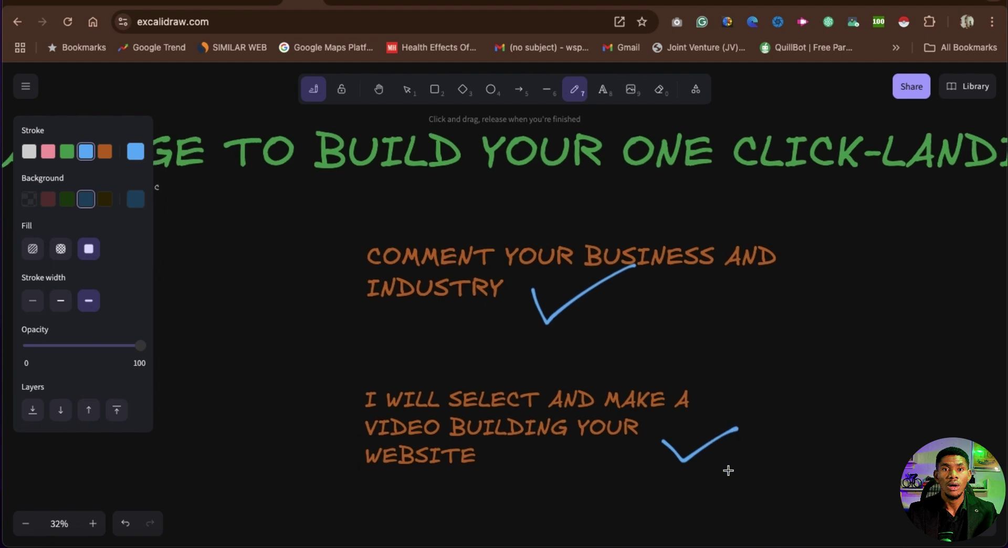
Review the whole board, from the challenge section back up to the step by step guide shapes and the "Custom 1-Click Business Website Creation Prompt" title
scroll(729, 471, "down", 2)
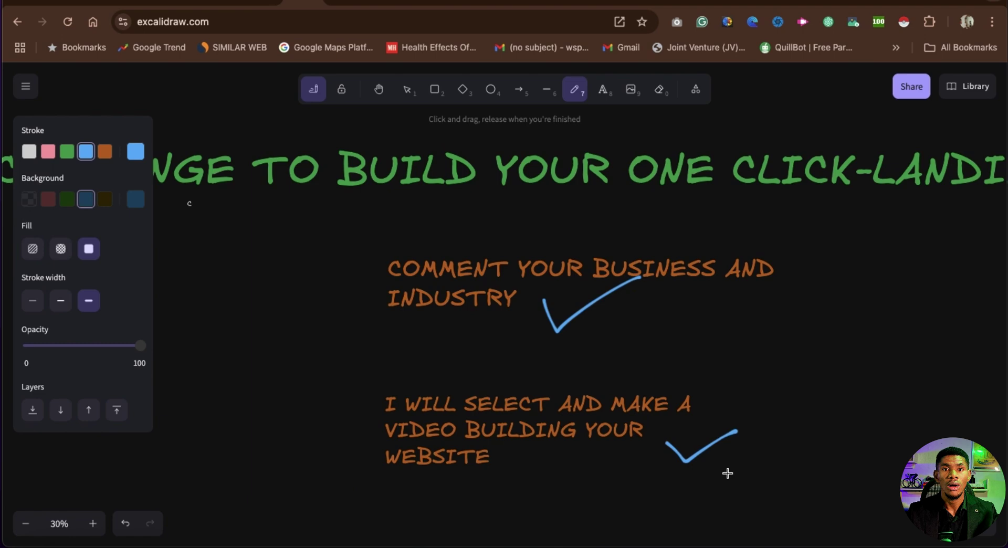
scroll(727, 474, "down", 5)
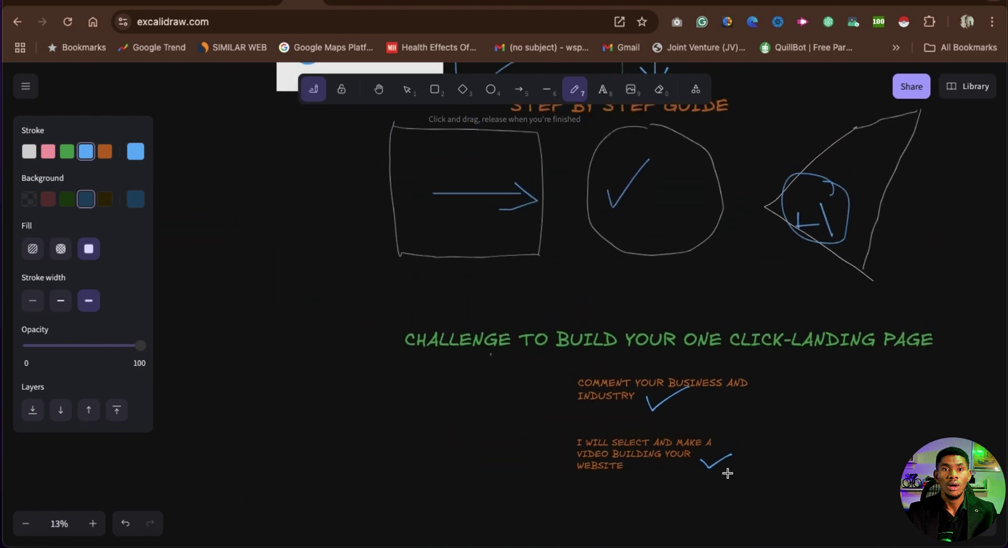
scroll(728, 474, "up", 3)
scroll(727, 474, "up", 4)
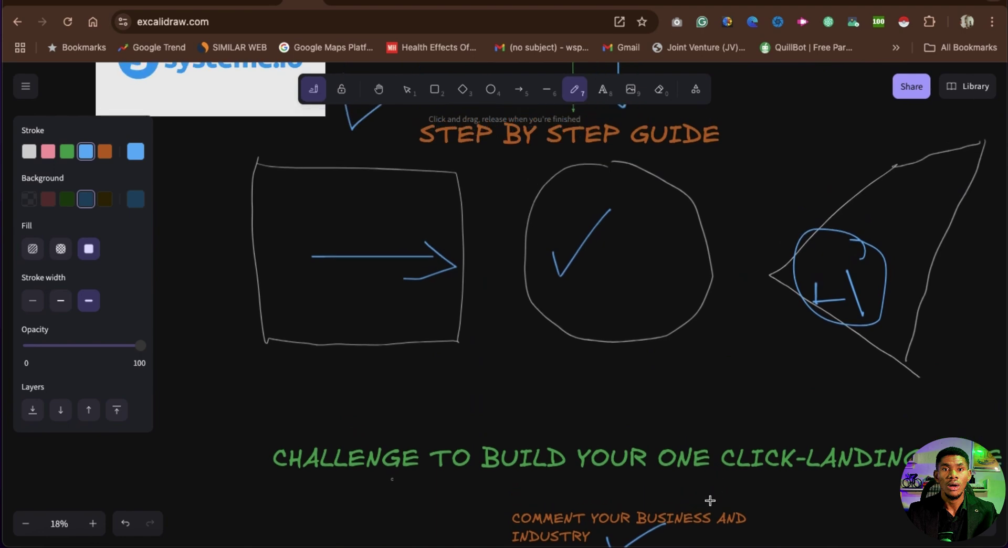
scroll(594, 387, "up", 5)
scroll(594, 387, "down", 4)
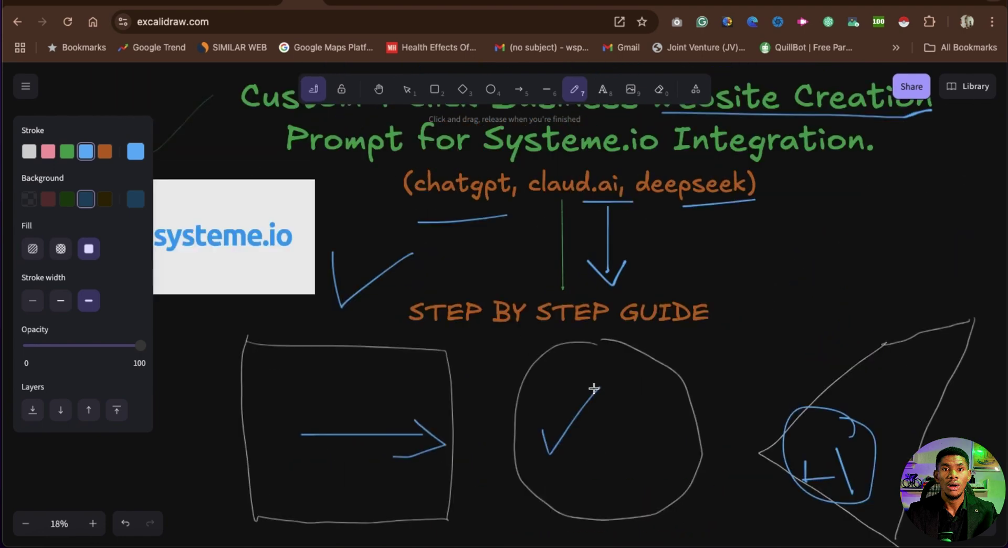
scroll(591, 397, "up", 5)
scroll(590, 397, "down", 4)
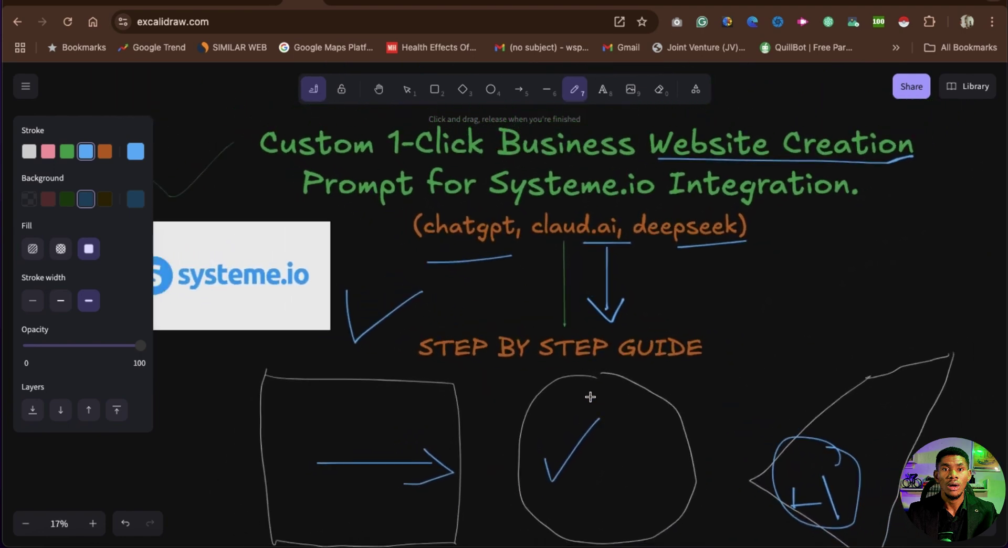
scroll(591, 397, "up", 1)
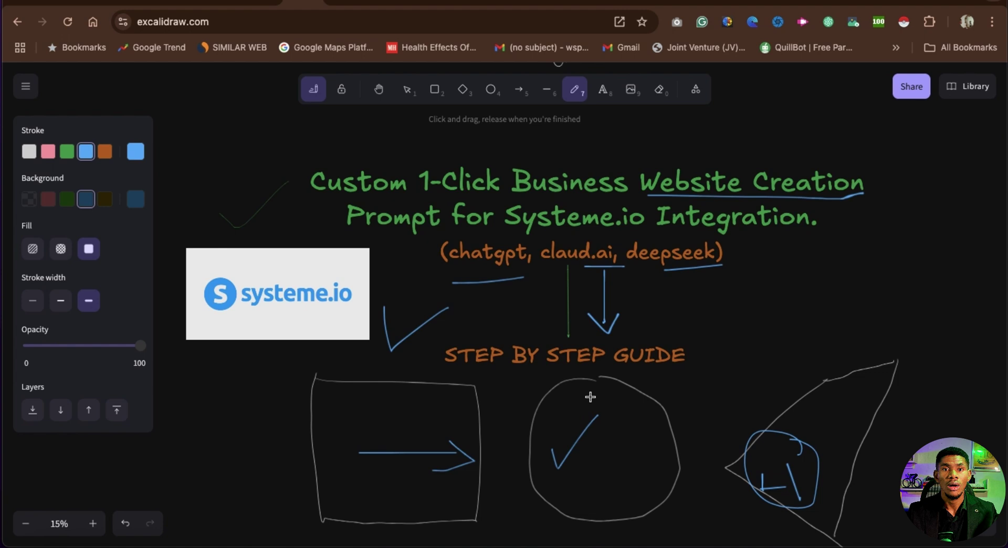
scroll(590, 398, "down", 1)
scroll(591, 397, "right", 1)
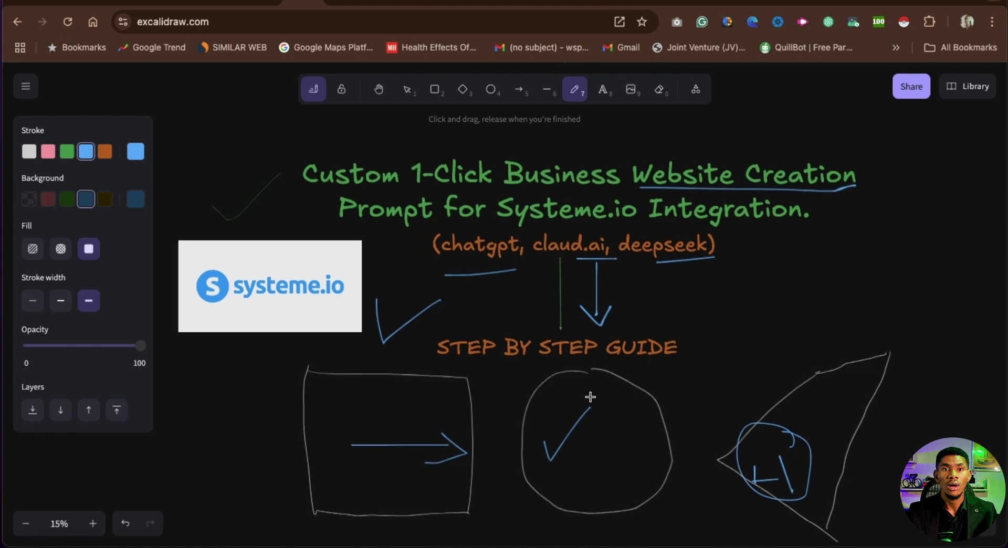